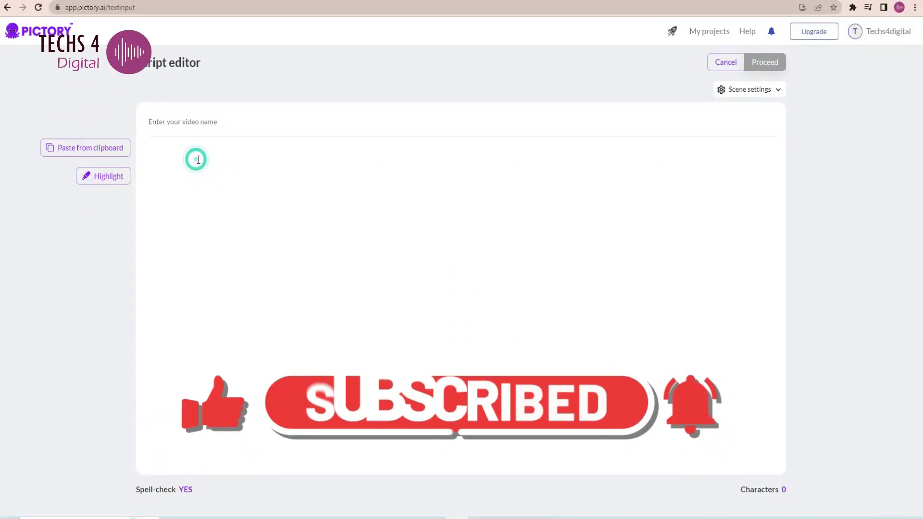
Step: Paste the Pictory website address and bring up the Pricing page
text(The ketogenic diet, commonly referred to as the keto diet, is a high-fat, low-carbohydrate diet that has become increasingly popular in recent years. The primary goal of this diet is to induce a state of ketosis in the body, which means that the body is using ketones (fat molecules) for fuel instead of glucose (sugar molecules).  There are several potential benefits associated with the keto diet:  1. Weight Loss: One of the most well-known benefits of the keto diet is weight loss. The high-fat content of the diet helps to reduce hunger and cravings, while the low carbohydrate intake promotes the use of stored body fat as fuel.  2. Improved Blood Sugar Control: The keto diet has been shown to improve blood sugar control in individuals with type 2 diabetes. By limiting carbohydrate intake, the body is less reliant on glucose for fuel, which can lead to improved insulin sensitivity and better blood sugar control.  3. Increased Energy: When the body is in a state of ketosis, it is using fat for fuel instead of glucose. This can lead to increased energy levels and a reduction in feelings of fatigue.  4. Reduced Inflammation: There is evidence to suggest that the keto diet may help to reduce inflammation in the body, which is a common factor in many chronic diseases.  5. Improved Brain Function: The brain is able to use ketones for fuel, which may lead to improved cognitive function and a reduction in symptoms associated with certain neurological disorders.  It's important to note that the keto diet is not suitable for everyone, and it's always best to consult with a healthcare professional before making any significant changes to your diet.)
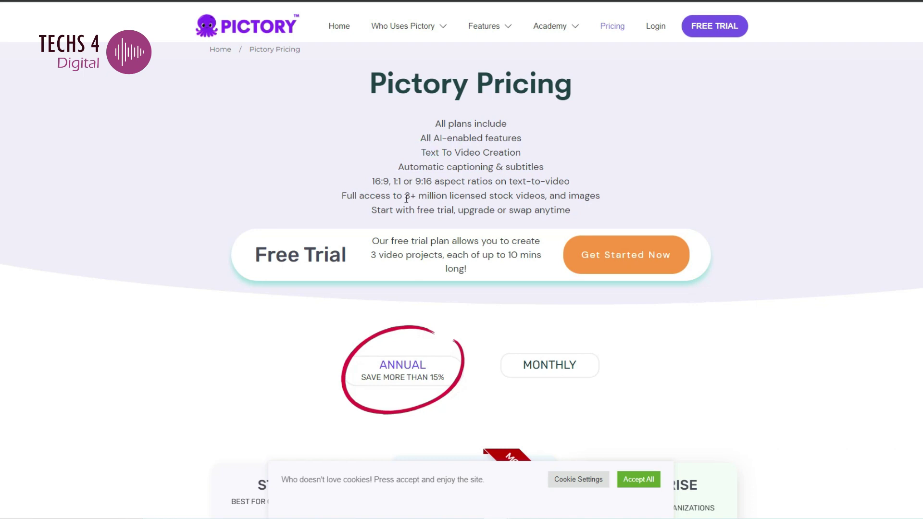
Step: Highlight the free-trial plan description, then scroll down through the plan prices
drag(384, 242, 535, 270)
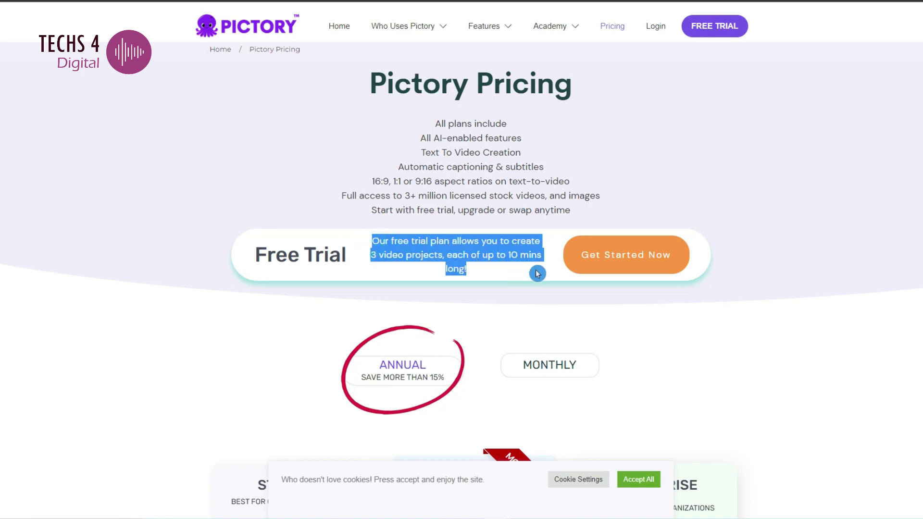
click(794, 333)
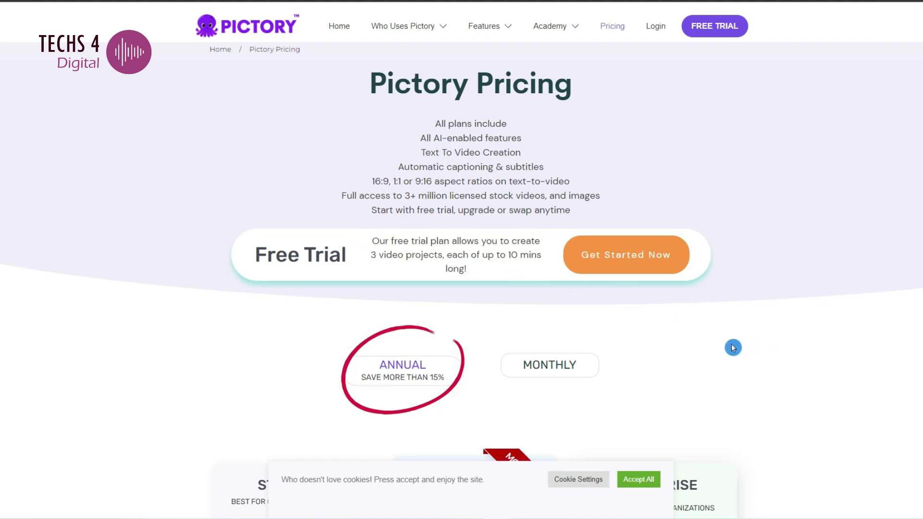
scroll(734, 348, down, 6)
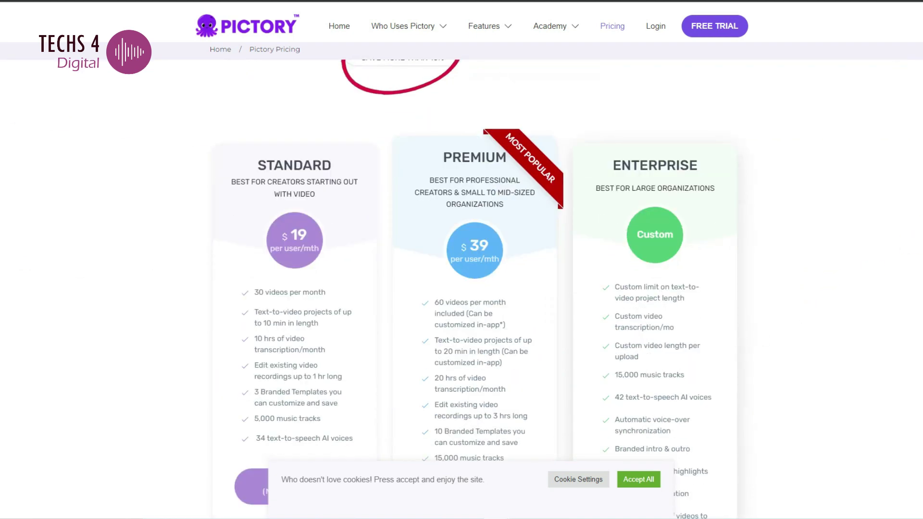
scroll(479, 281, down, 2)
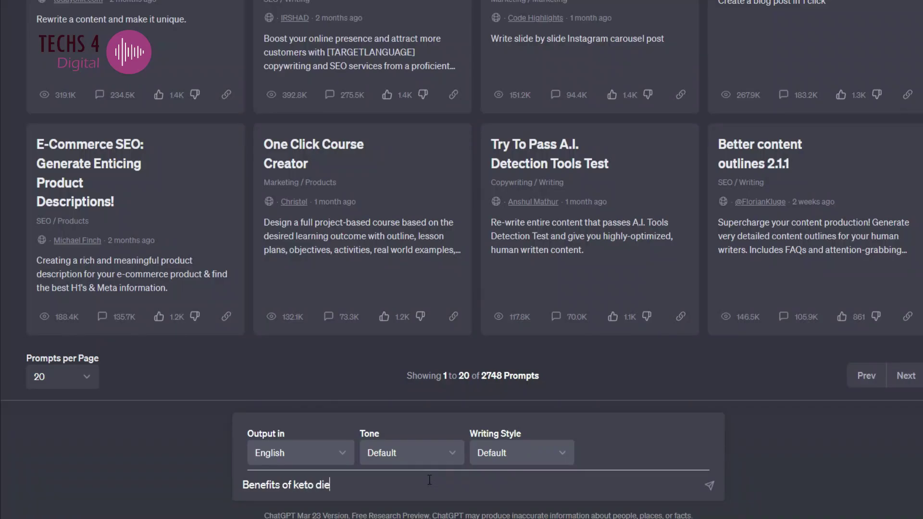
Step: Submit the keto diet benefits prompt to ChatGPT and scroll back up through the article
key(Return)
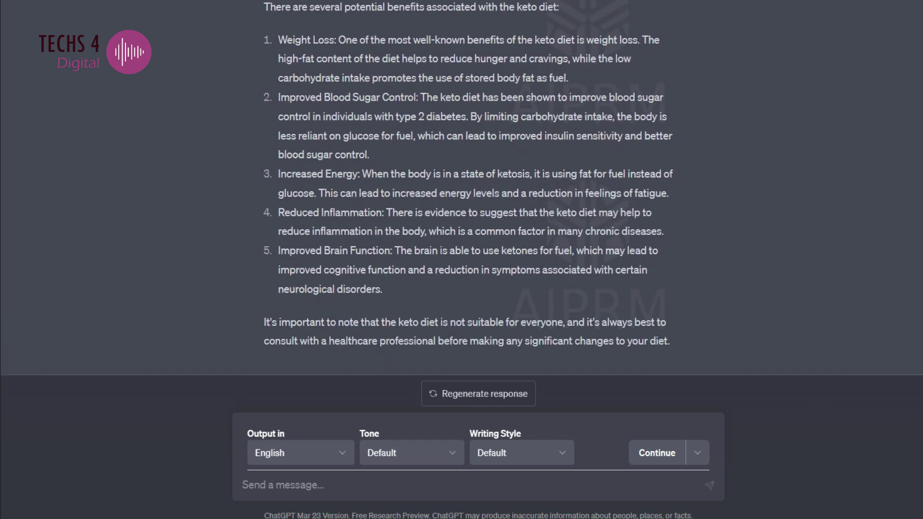
scroll(701, 140, up, 3)
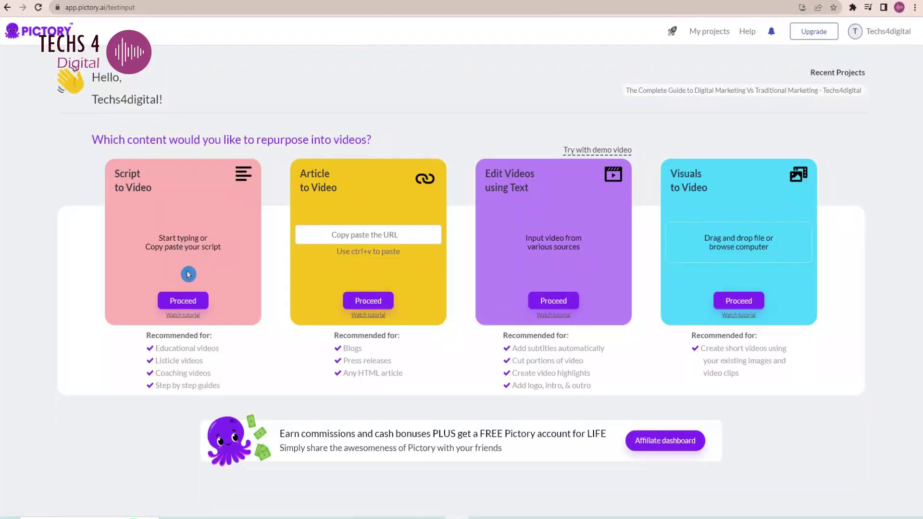
Step: Paste the keto diet article into a new Script to Video project and proceed to templates
click(185, 301)
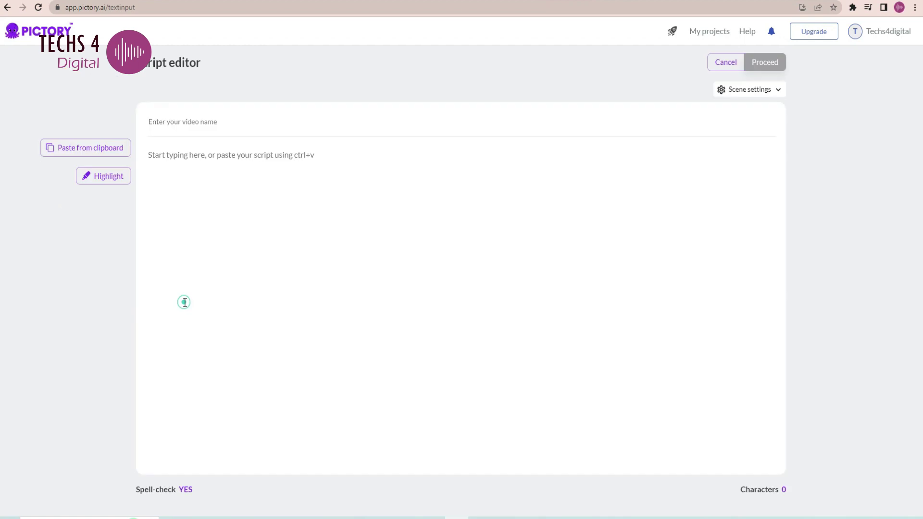
click(196, 161)
text(The ketogenic diet, commonly referred to as the keto diet, is a high-fat, low-carbohydrate diet that has become increasingly popular in recent years. The primary goal of this diet is to induce a state of ketosis in the body, which means that the body is using ketones (fat molecules) for fuel instead of glucose (sugar molecules).  There are several potential benefits associated with the keto diet:  1. Weight Loss: One of the most well-known benefits of the keto diet is weight loss. The high-fat content of the diet helps to reduce hunger and cravings, while the low carbohydrate intake promotes the use of stored body fat as fuel.  2. Improved Blood Sugar Control: The keto diet has been shown to improve blood sugar control in individuals with type 2 diabetes. By limiting carbohydrate intake, the body is less reliant on glucose for fuel, which can lead to improved insulin sensitivity and better blood sugar control.  3. Increased Energy: When the body is in a state of ketosis, it is using fat for fuel instead of glucose. This can lead to increased energy levels and a reduction in feelings of fatigue.  4. Reduced Inflammation: There is evidence to suggest that the keto diet may help to reduce inflammation in the body, which is a common factor in many chronic diseases.  5. Improved Brain Function: The brain is able to use ketones for fuel, which may lead to improved cognitive function and a reduction in symptoms associated with certain neurological disorders.  It's important to note that the keto diet is not suitable for everyone, and it's always best to consult with a healthcare professional before making any significant changes to your diet.)
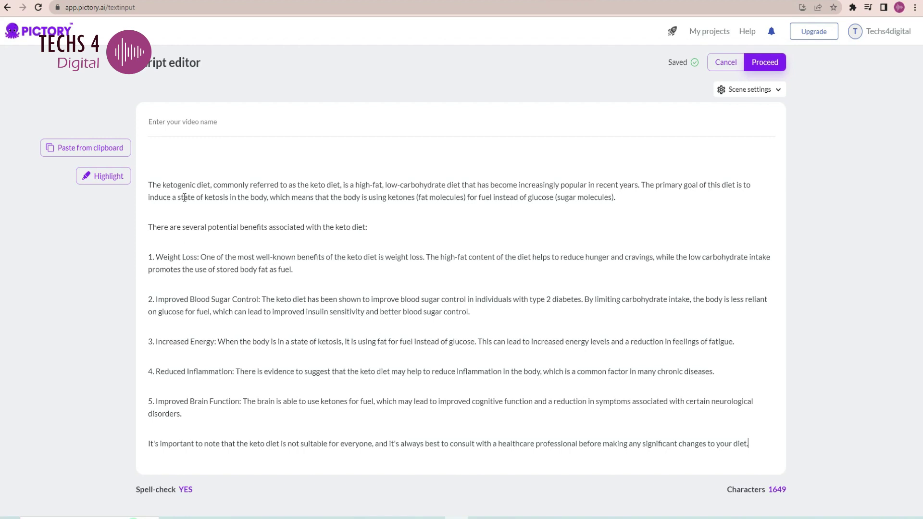
click(765, 62)
scroll(701, 380, down, 3)
scroll(701, 380, down, 3)
scroll(785, 232, up, 6)
scroll(645, 393, down, 12)
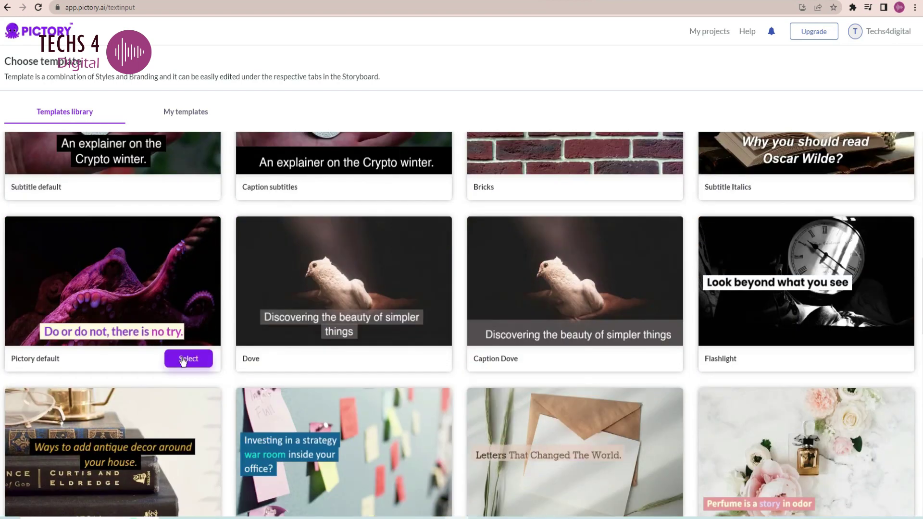
Step: Build the storyboard from the Pictory default template at 16:9 aspect ratio
click(183, 360)
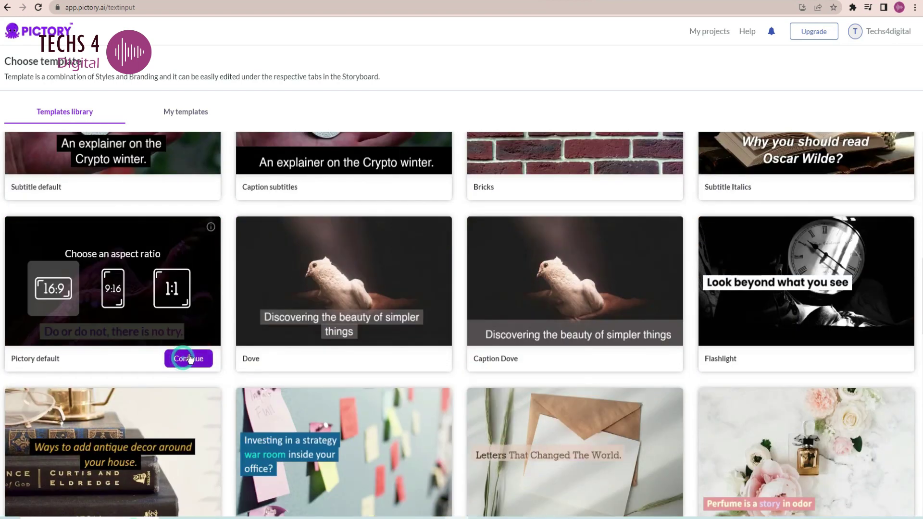
click(62, 295)
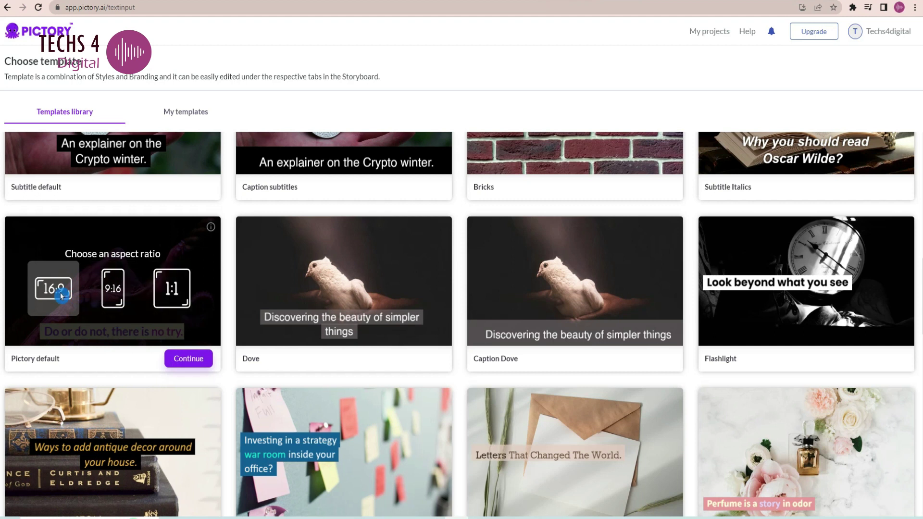
click(188, 359)
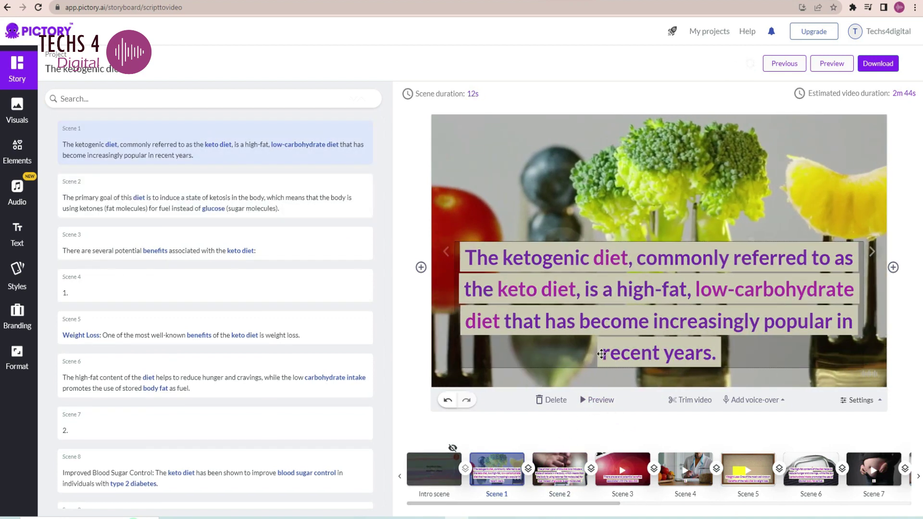
Step: Trim Scene 3's clip to 5 seconds and preview the full 2:38 video
scroll(270, 383, down, 8)
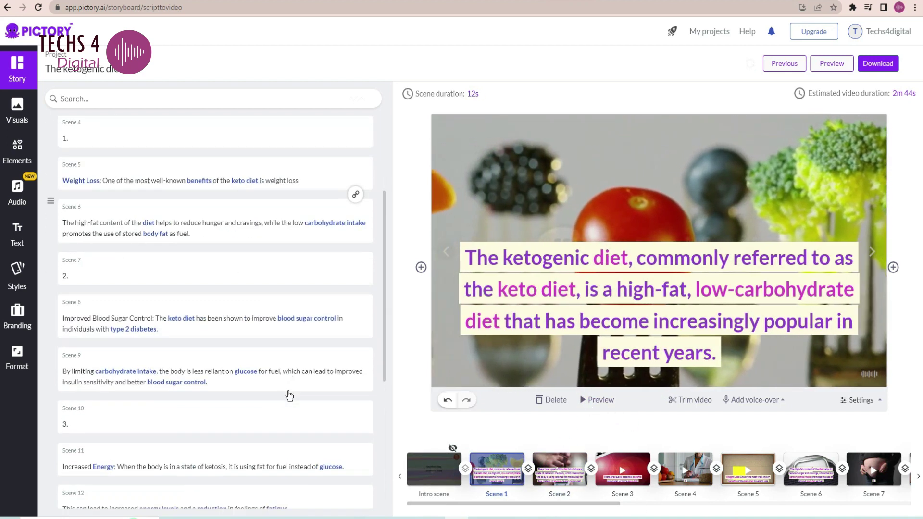
click(623, 469)
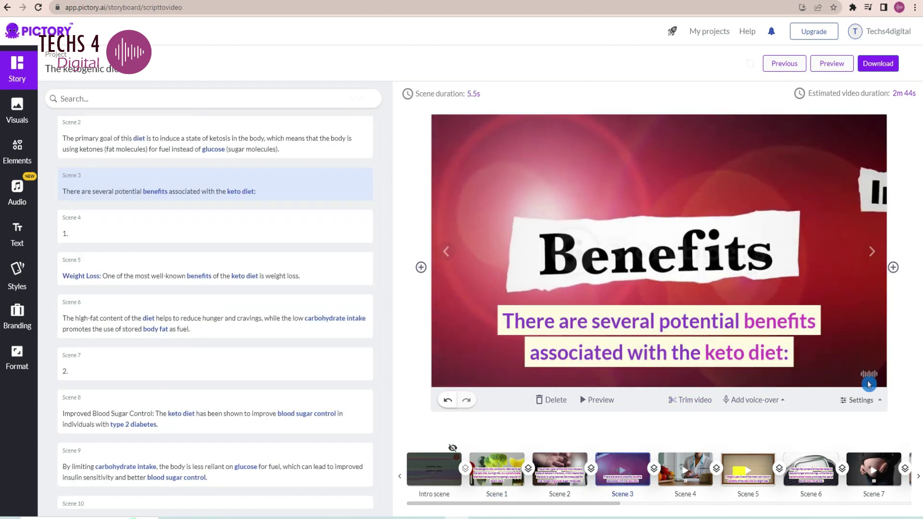
click(688, 401)
drag(868, 377, 680, 375)
click(734, 237)
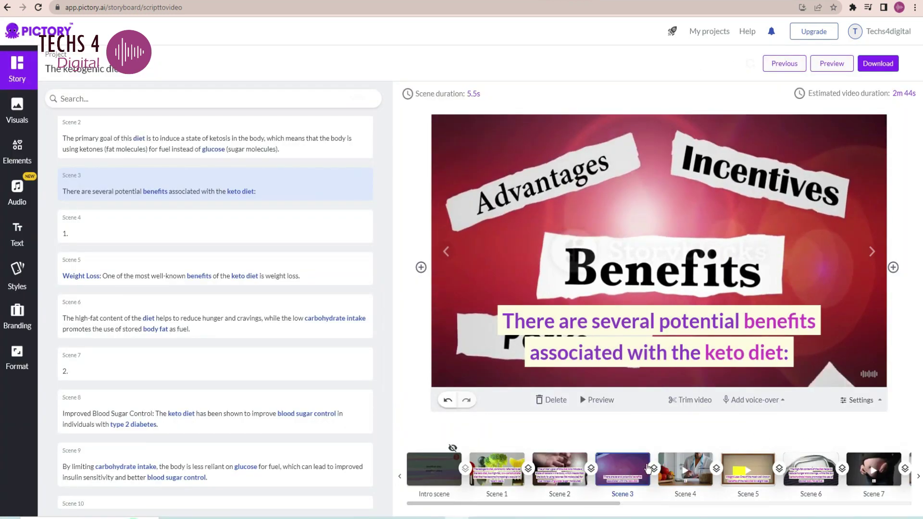
click(694, 403)
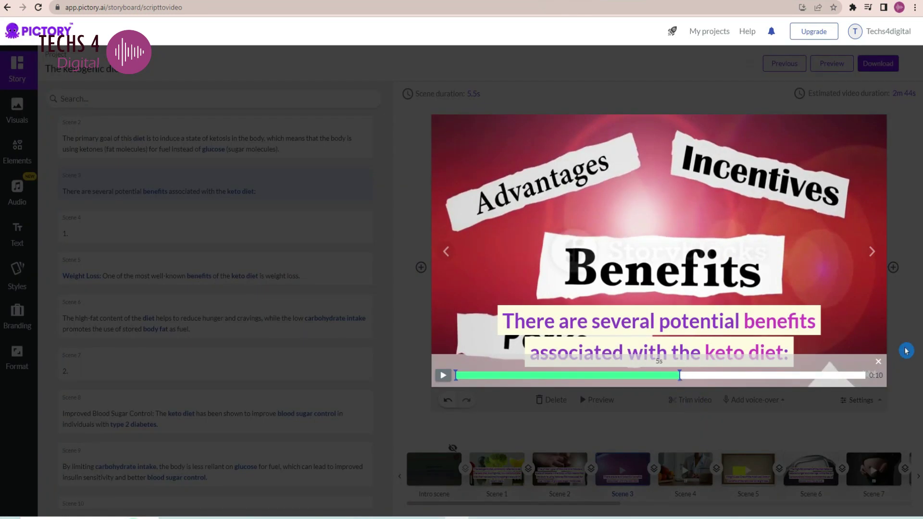
click(907, 351)
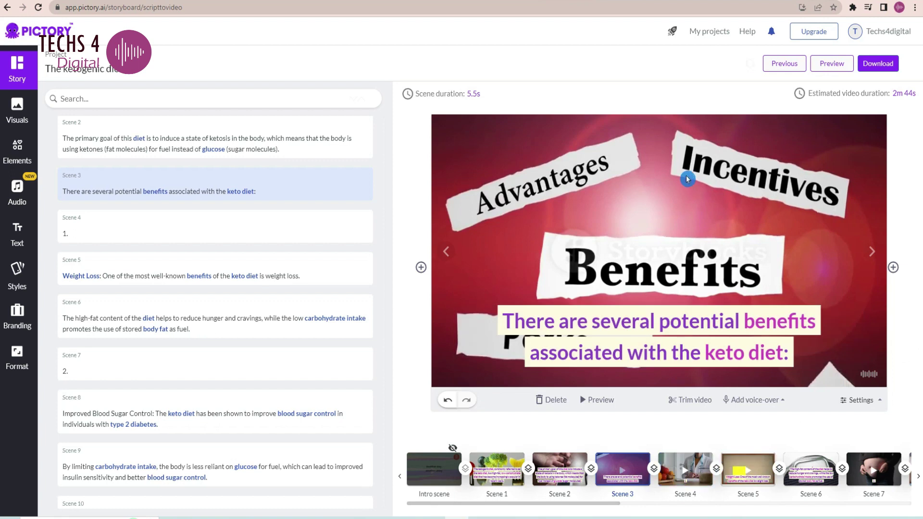
click(829, 68)
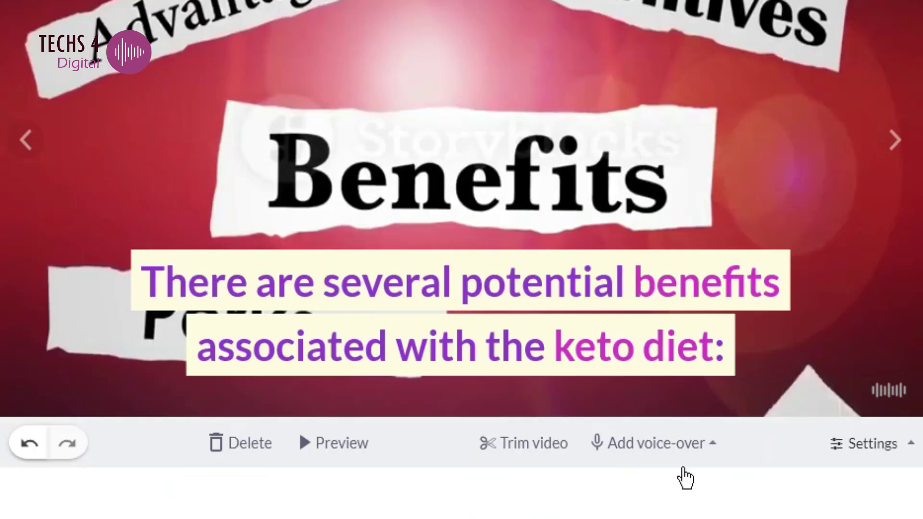
Step: Bring up the AI voice-over list and sample Sophia's voice
click(688, 447)
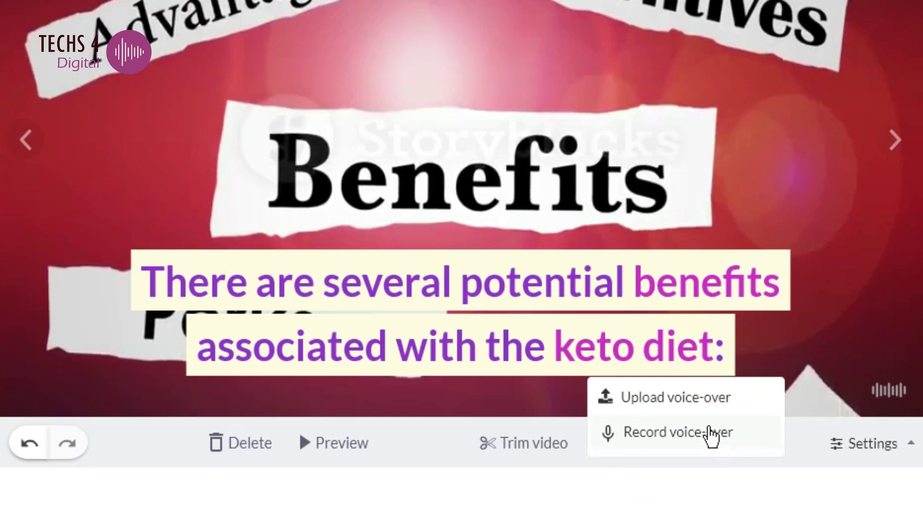
click(701, 405)
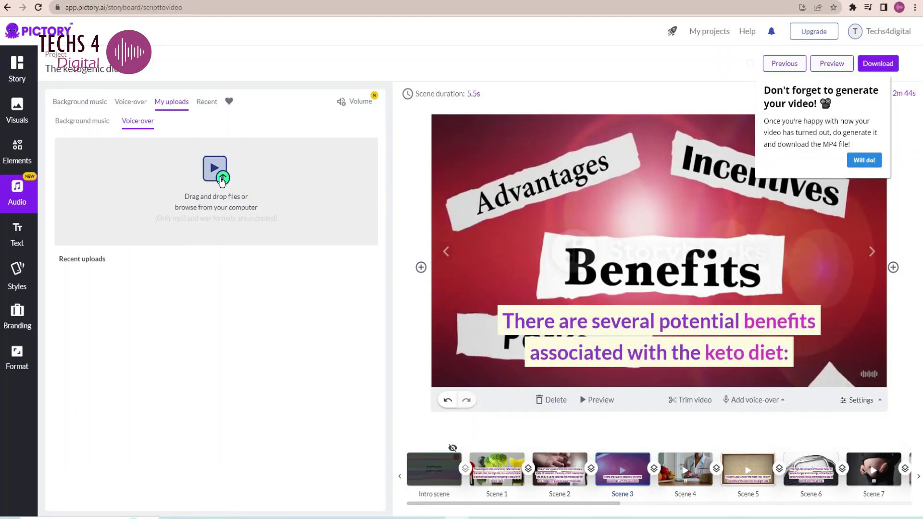
click(130, 102)
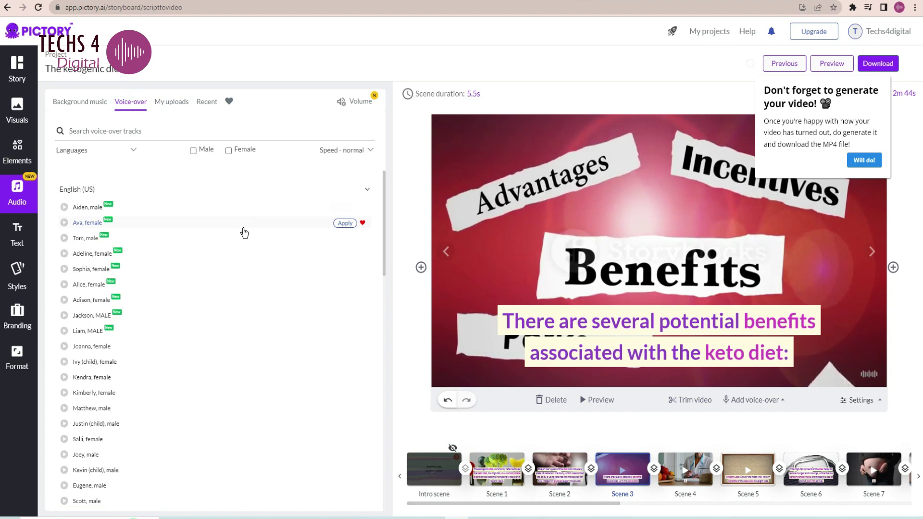
drag(384, 221, 381, 495)
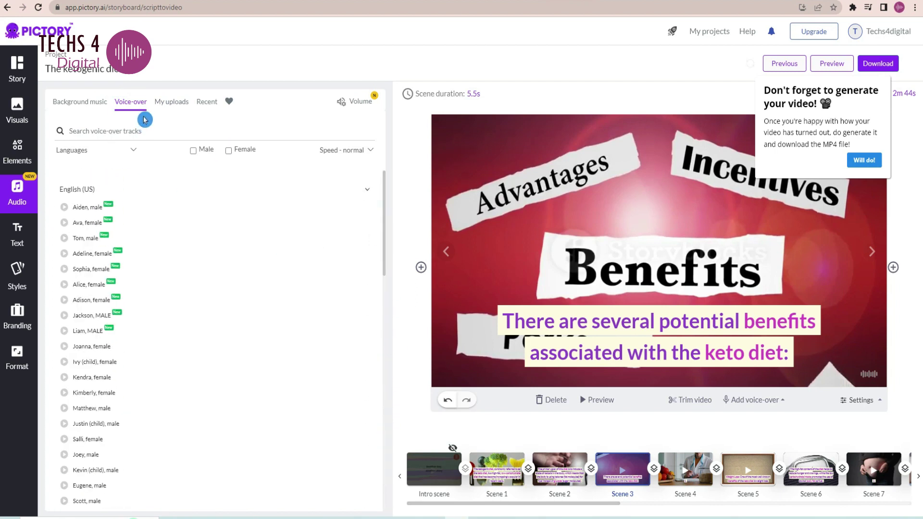
mouse_move(103, 224)
click(64, 269)
Step: Apply the 'Sophia, female' voice-over to the video and preview Scene 1
click(372, 152)
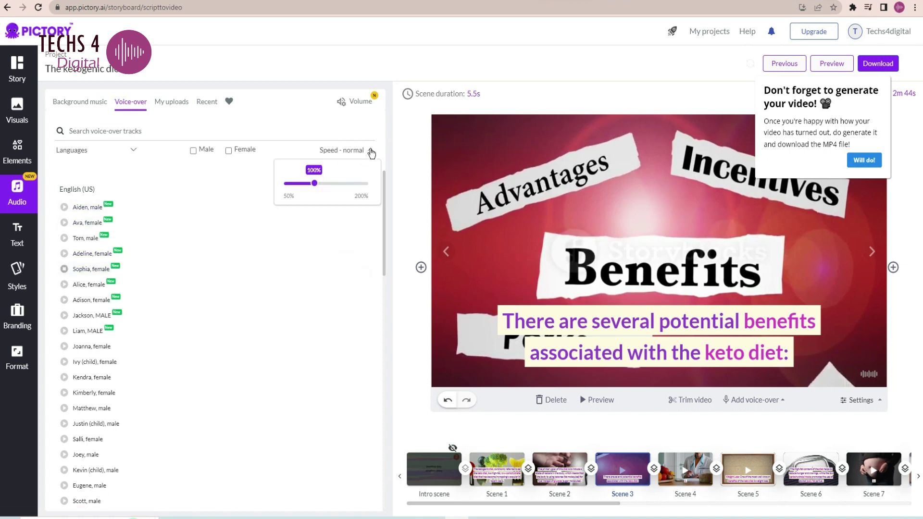
click(372, 152)
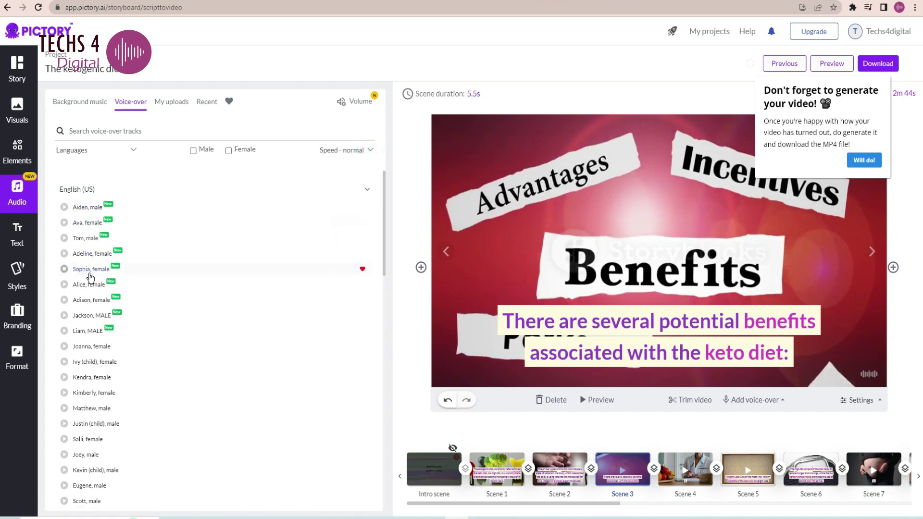
click(345, 270)
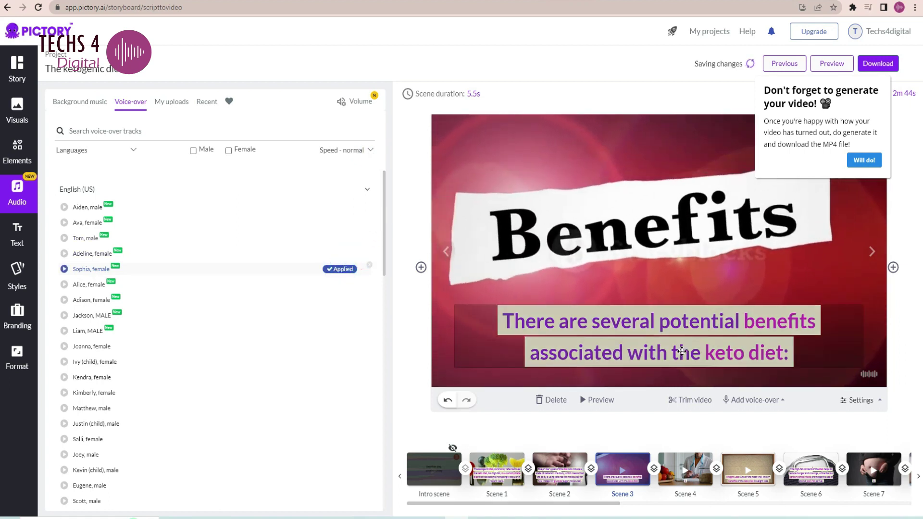
click(588, 403)
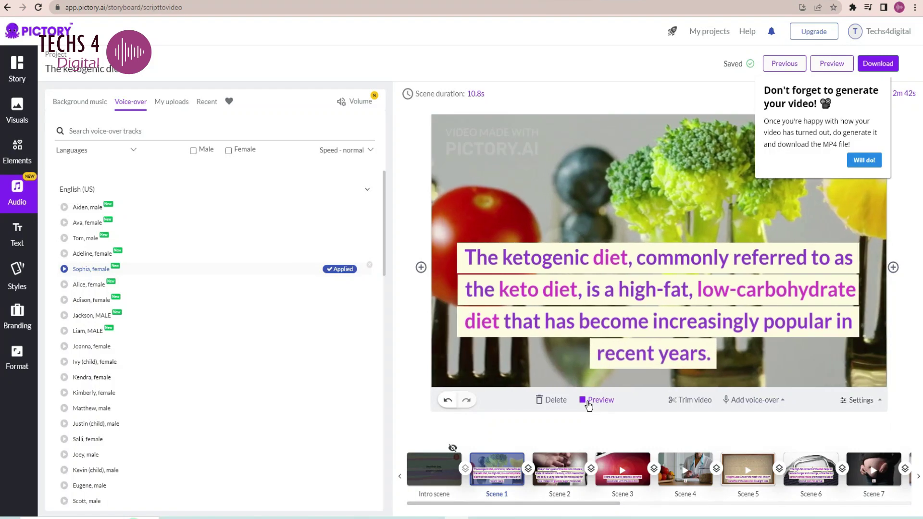
click(755, 401)
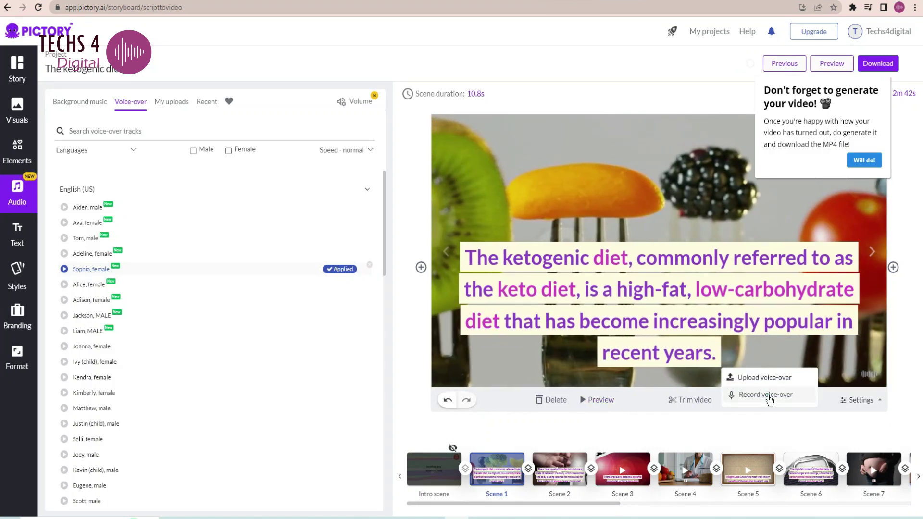
click(769, 395)
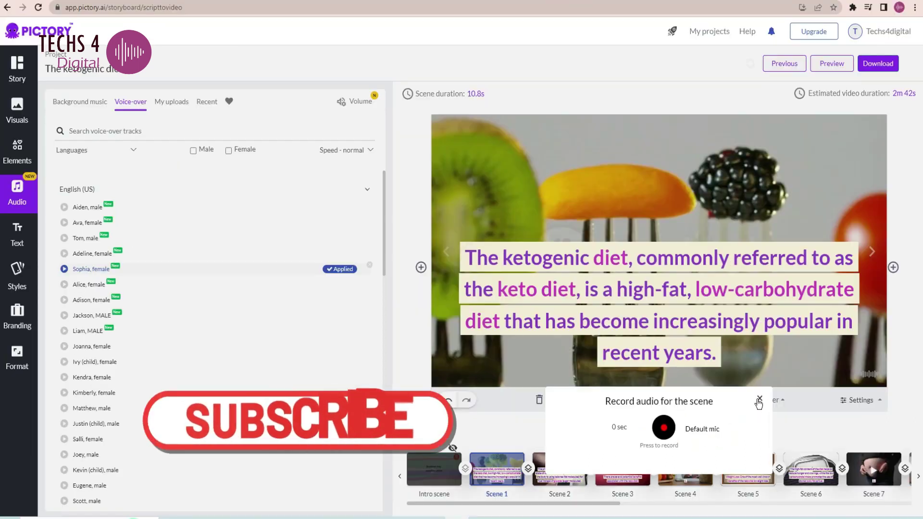
click(760, 399)
click(851, 403)
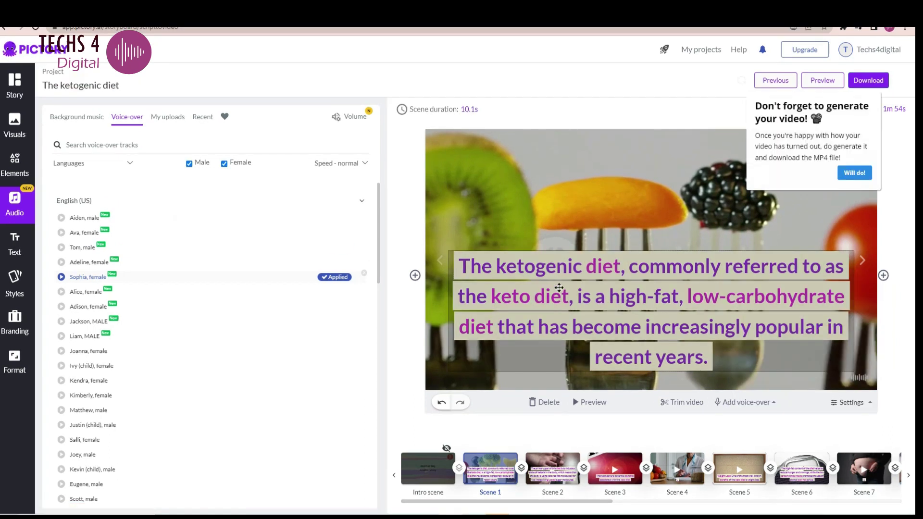
Step: Replace Scene 1's visual with the worried-girl video and Scene 2's with a woman video
click(15, 129)
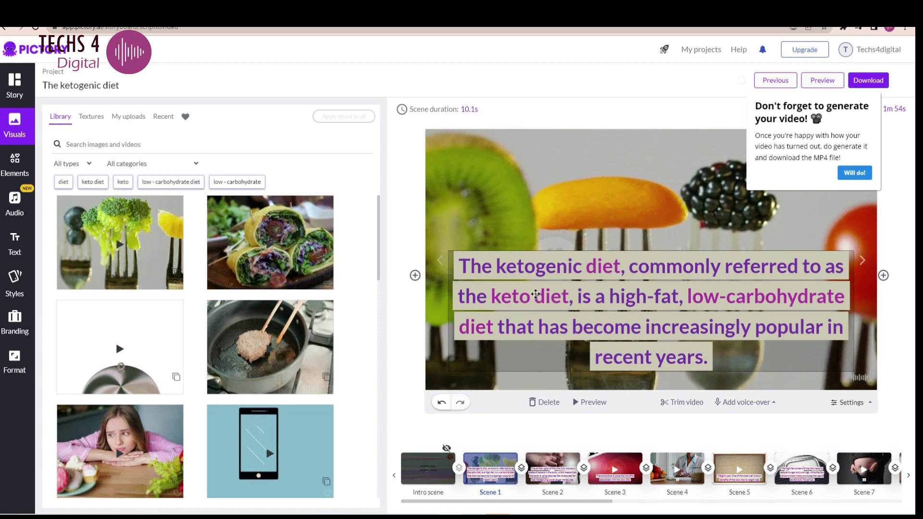
click(430, 476)
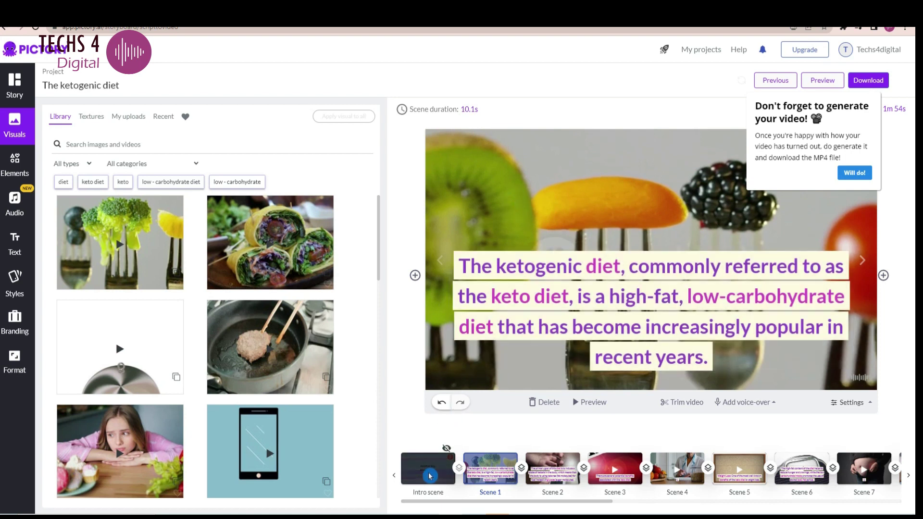
scroll(168, 375, down, 6)
scroll(135, 367, up, 3)
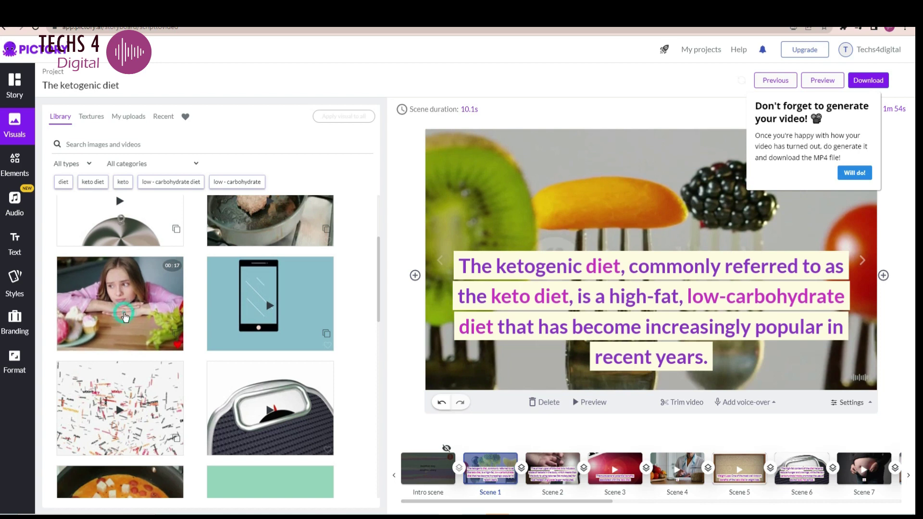
click(124, 318)
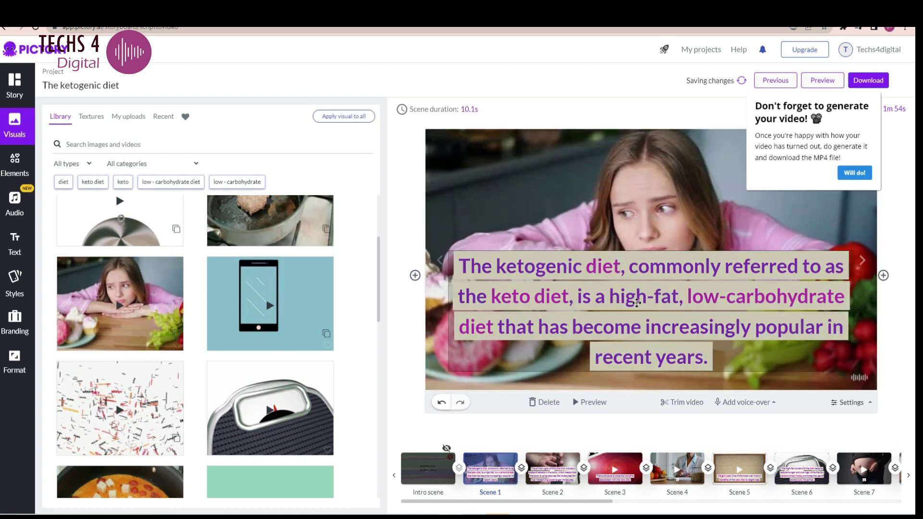
scroll(131, 400, down, 10)
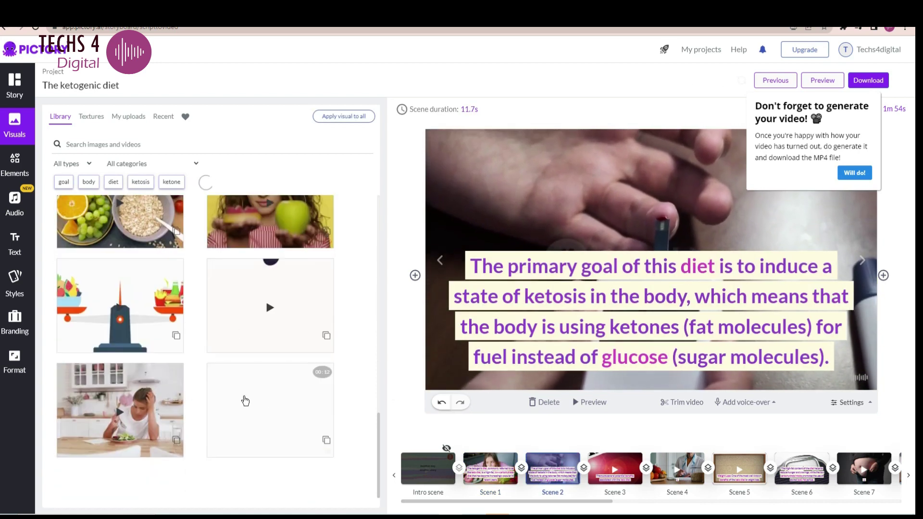
click(248, 429)
scroll(253, 289, up, 10)
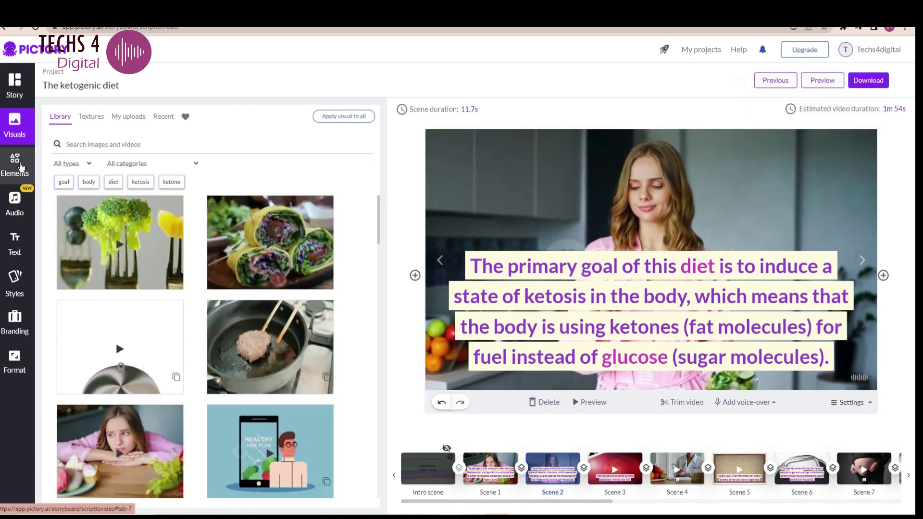
Step: Add the 'Well, I don't know' sticker to Scene 1, preview it, and browse GIFs and emojis
click(19, 166)
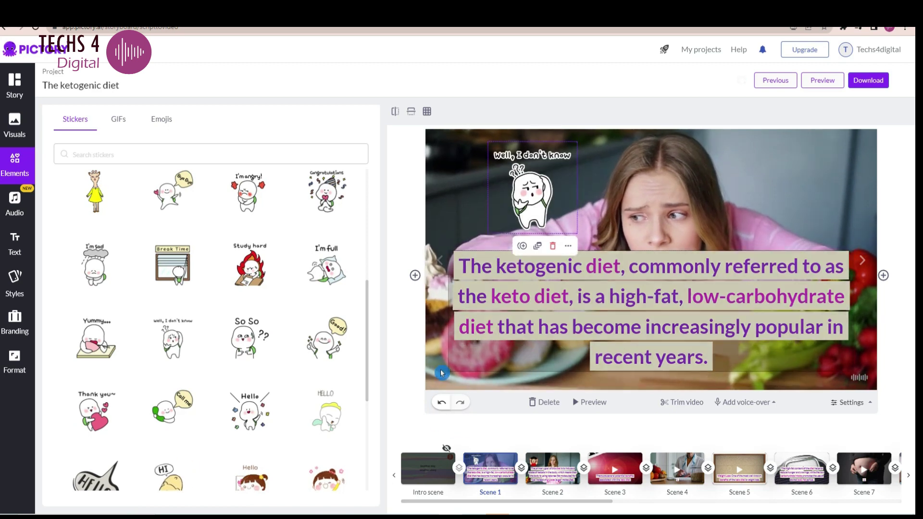
click(577, 401)
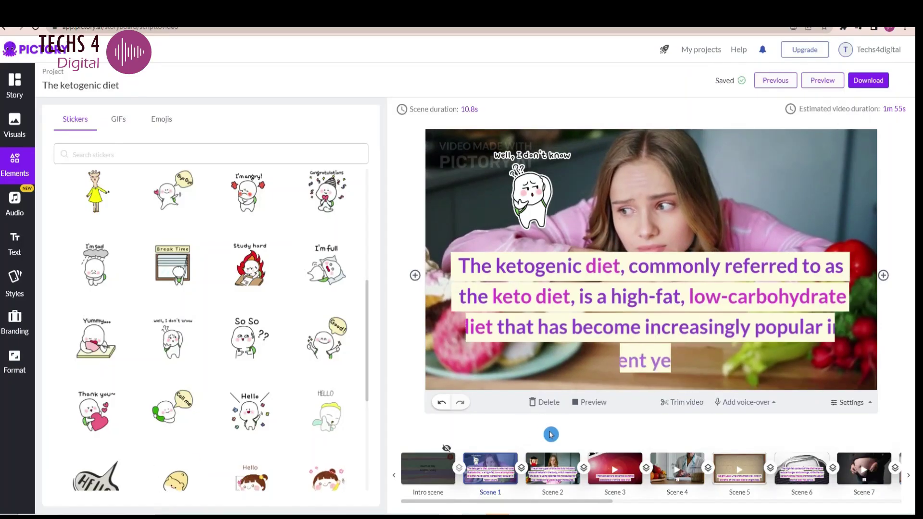
click(587, 402)
scroll(190, 341, down, 5)
click(118, 119)
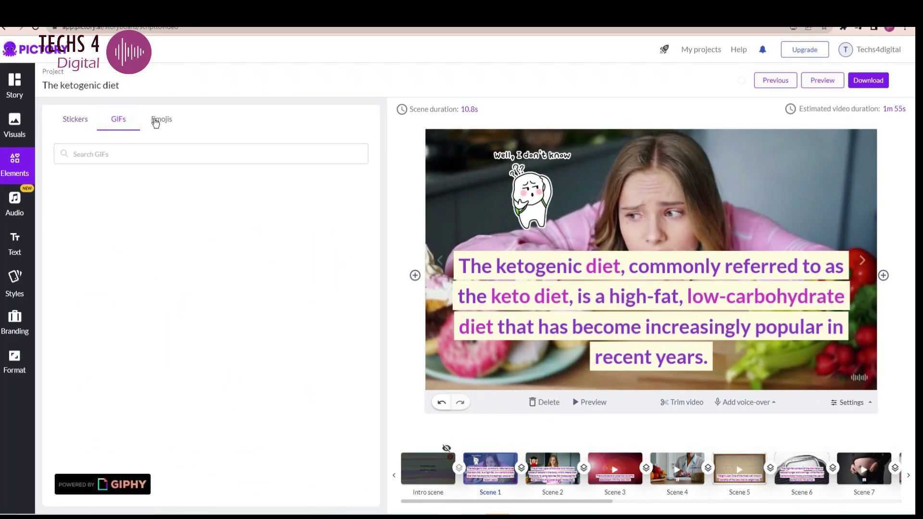
click(161, 119)
click(14, 204)
click(80, 117)
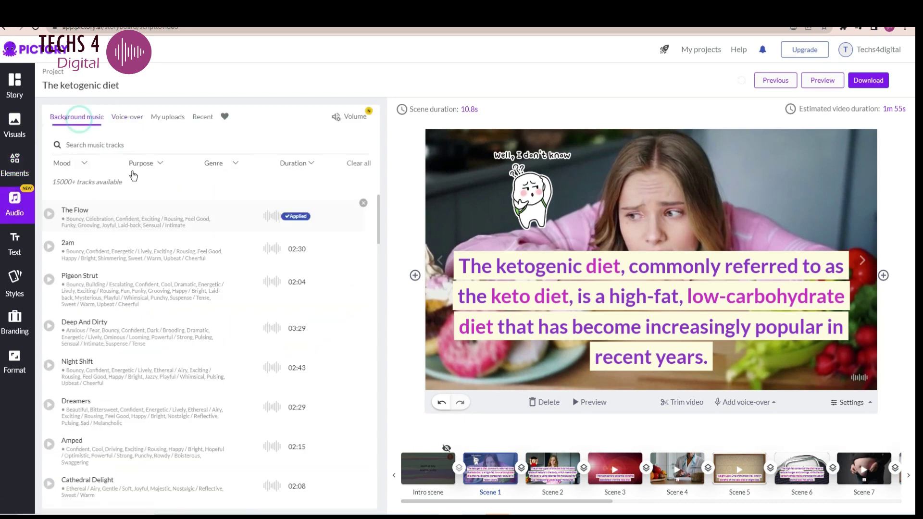
Step: Sample the Pigeon Strut track and browse the background music list, keeping The Flow
click(137, 294)
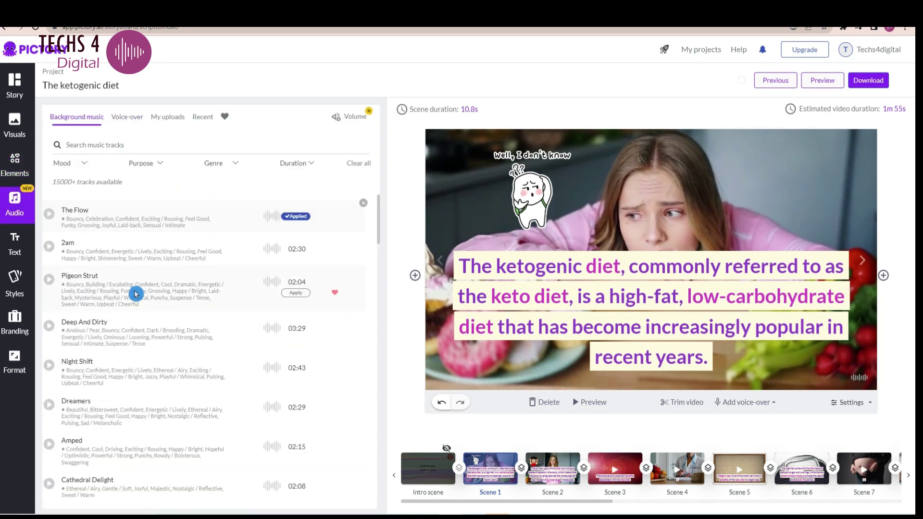
scroll(127, 328, down, 8)
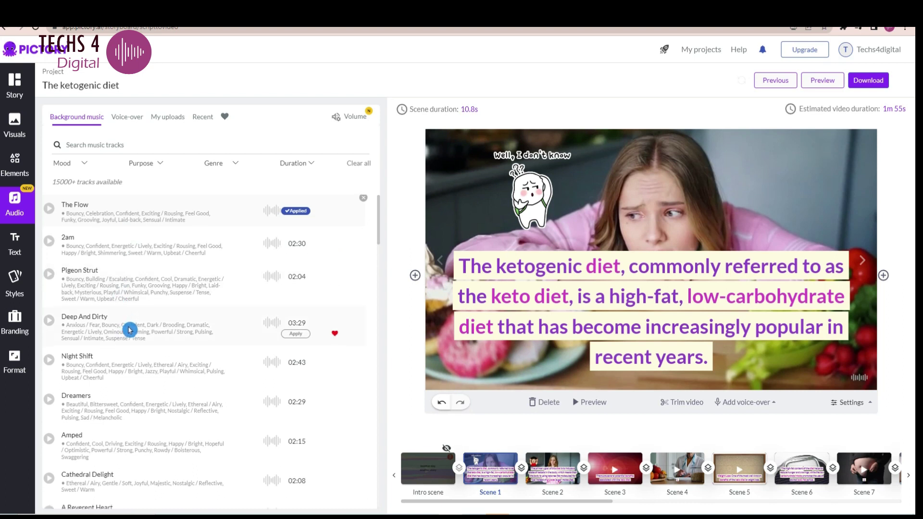
scroll(129, 330, down, 10)
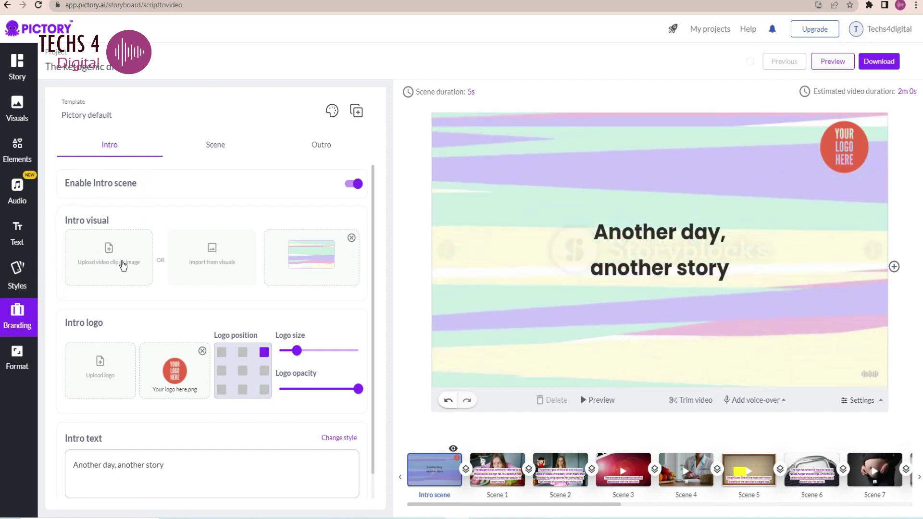
Step: Change the intro scene text to 'The KETO magic', saved in the duplicated template
click(184, 378)
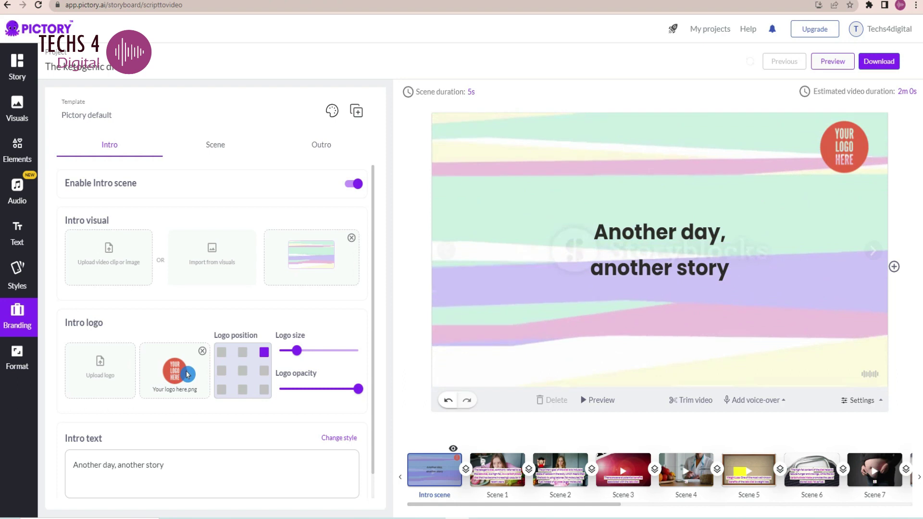
scroll(207, 432, down, 1)
click(171, 437)
drag(171, 437, 48, 431)
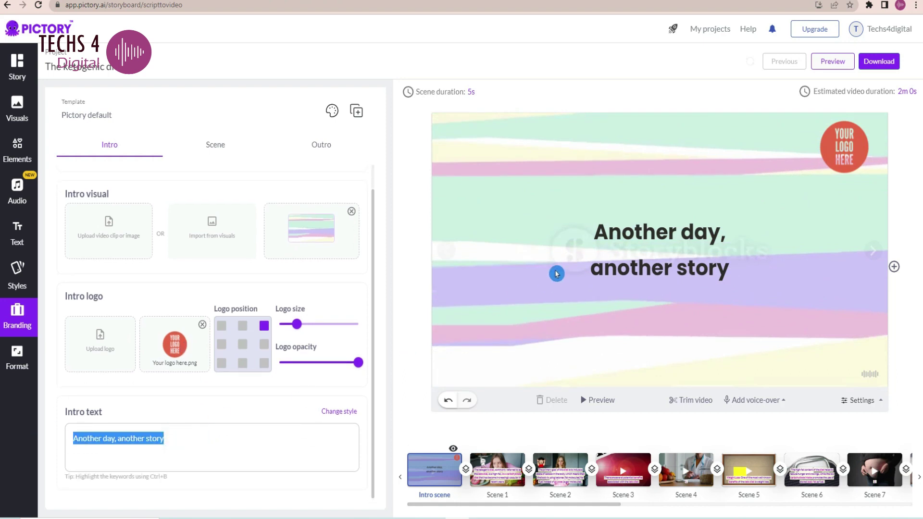
text(tHE)
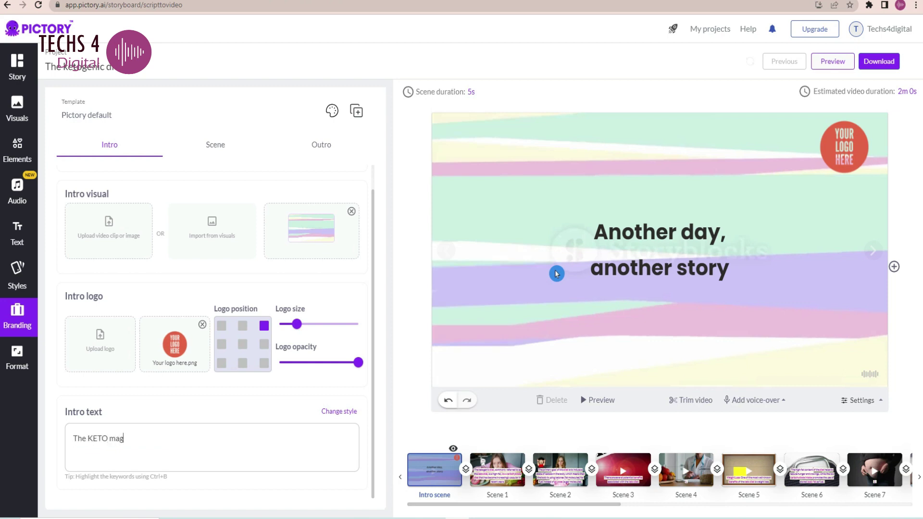
click(479, 384)
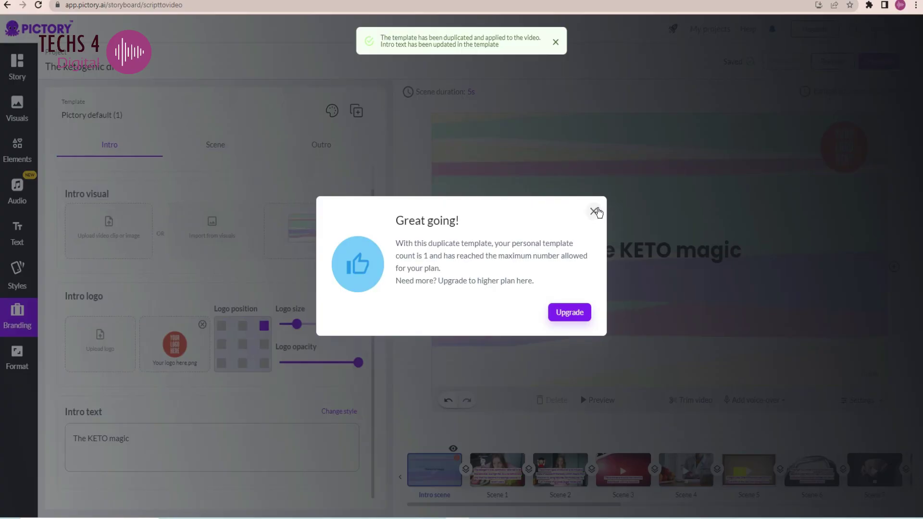
click(593, 210)
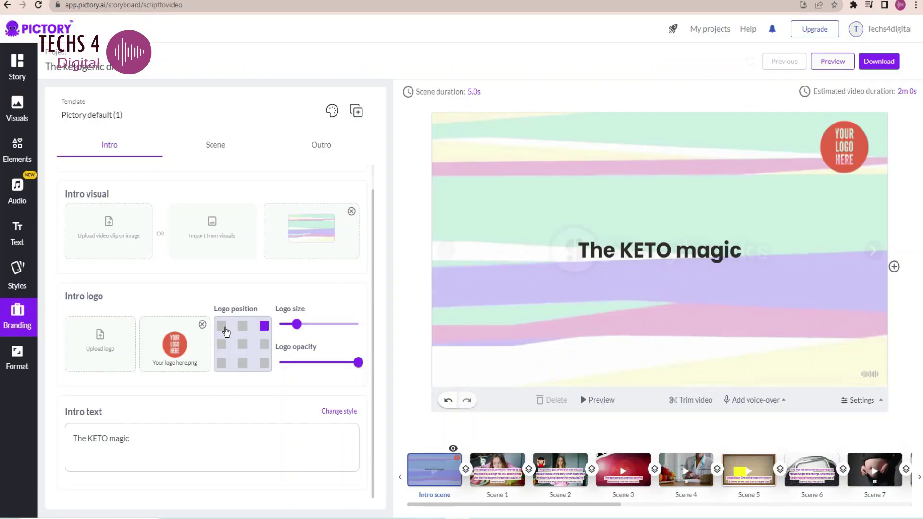
Step: Set a word-cloud stock clip as the intro scene's background
click(212, 229)
scroll(269, 361, down, 15)
scroll(294, 414, down, 5)
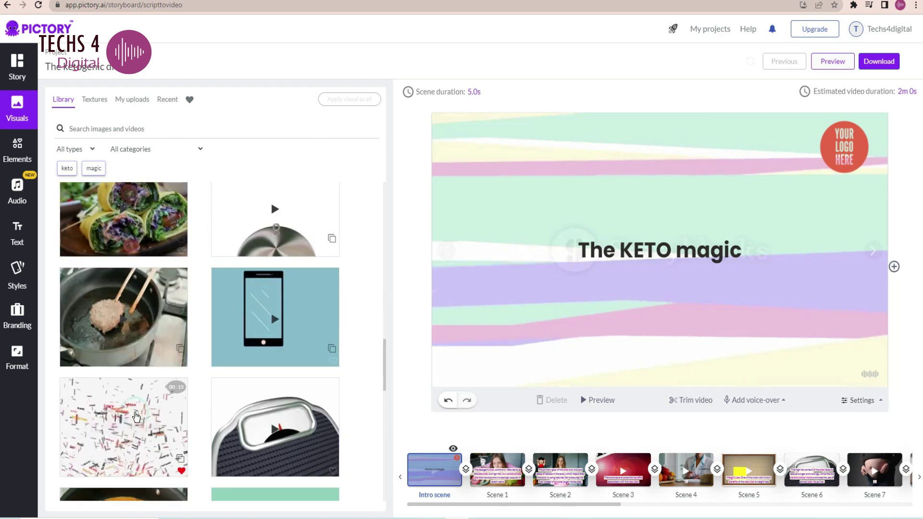
click(144, 423)
click(319, 145)
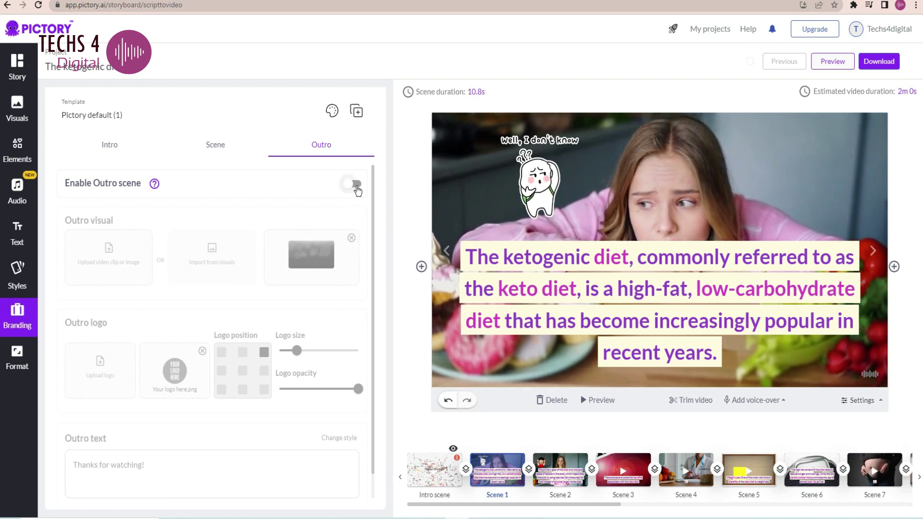
Step: Add an outro scene and move its 'Thanks for watching!' text toward the frame centre
click(355, 185)
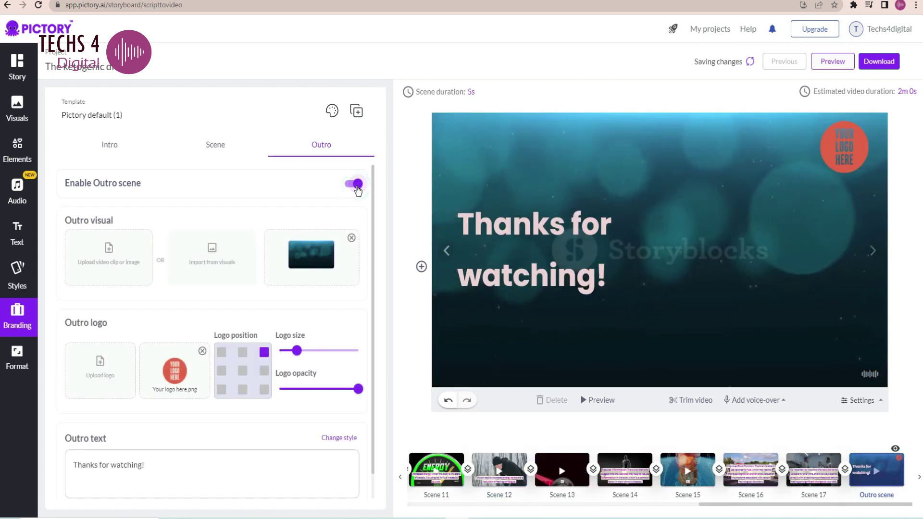
click(614, 203)
drag(614, 202, 683, 202)
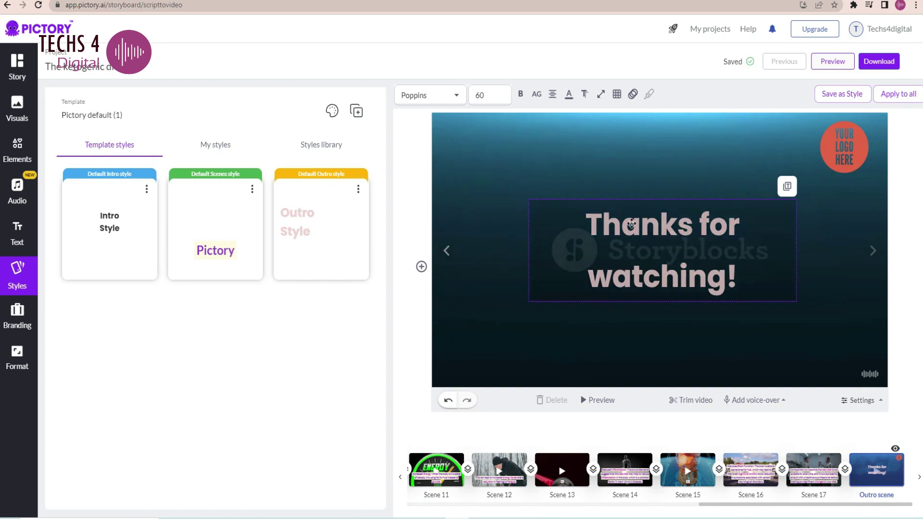
Step: Give the outro text a slower Typewriter entry animation and preview it
click(632, 94)
click(710, 161)
click(673, 261)
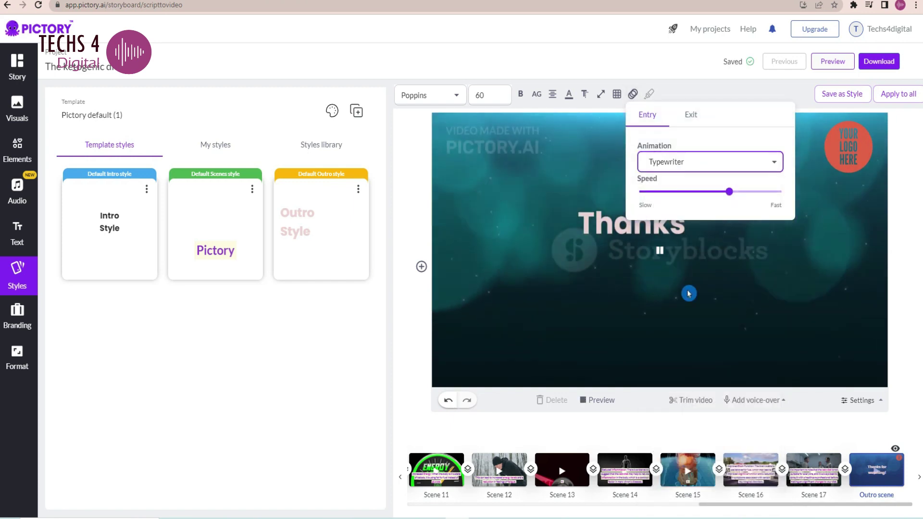
click(633, 94)
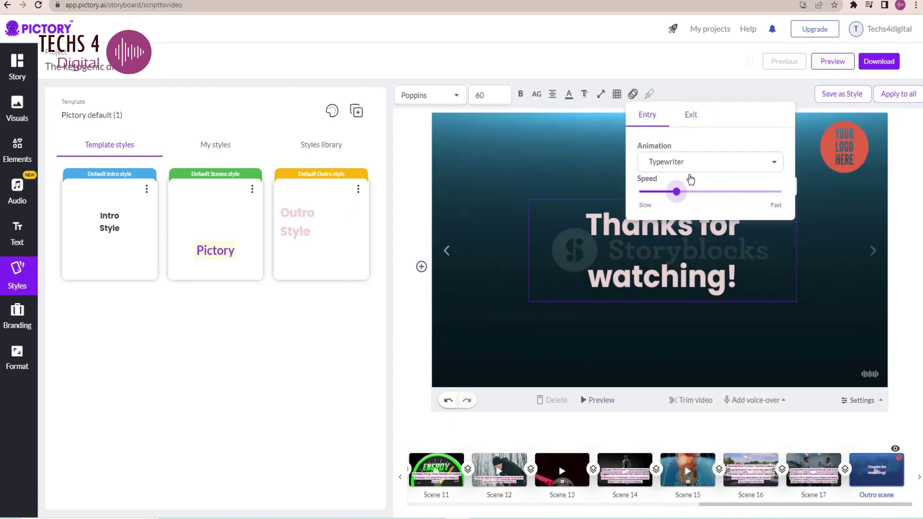
click(690, 163)
click(656, 331)
Step: Make the outro text span the full frame width, then bring up the Format settings
click(569, 95)
click(601, 94)
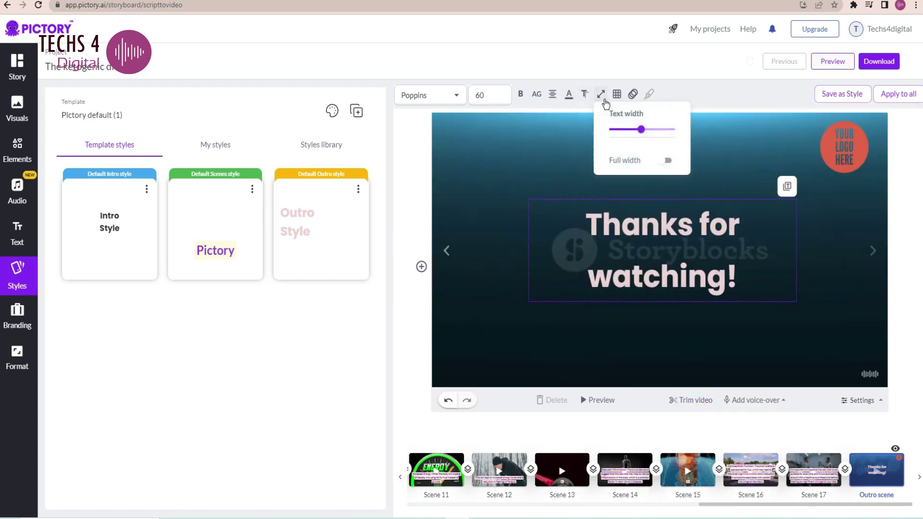
click(668, 161)
click(633, 94)
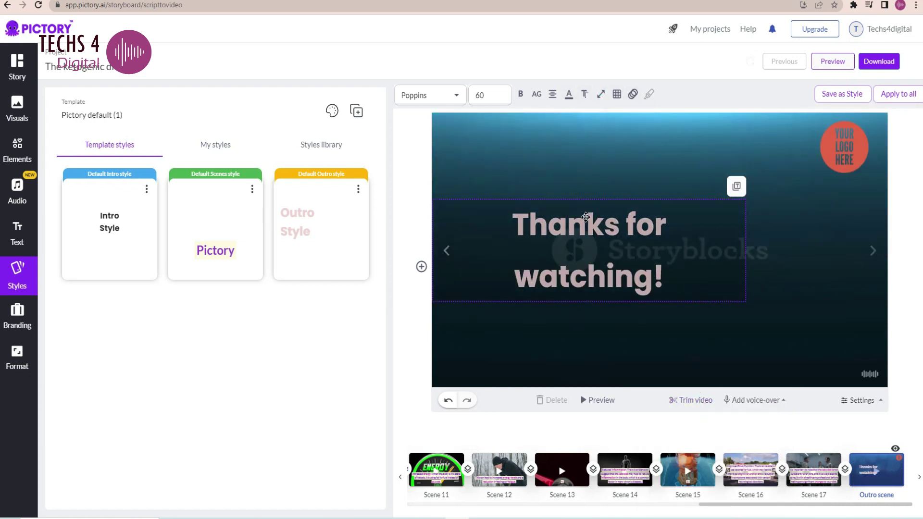
click(490, 95)
click(11, 350)
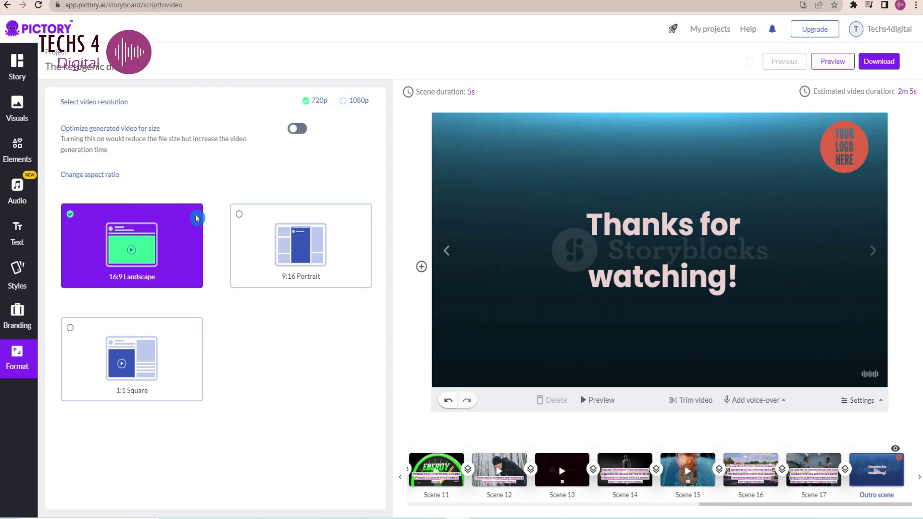
Step: Switch the video to 9:16 Portrait with size optimisation on, previewing Scene 14 vertically
click(242, 219)
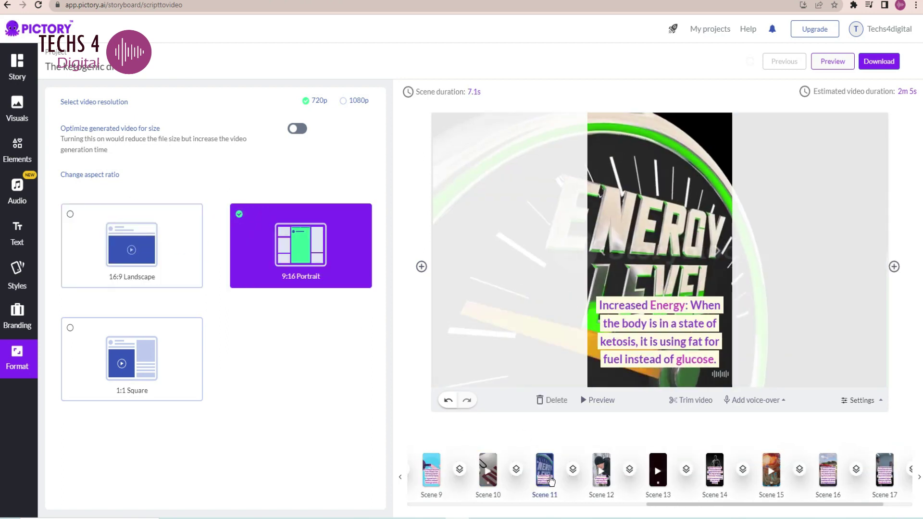
click(298, 129)
click(657, 464)
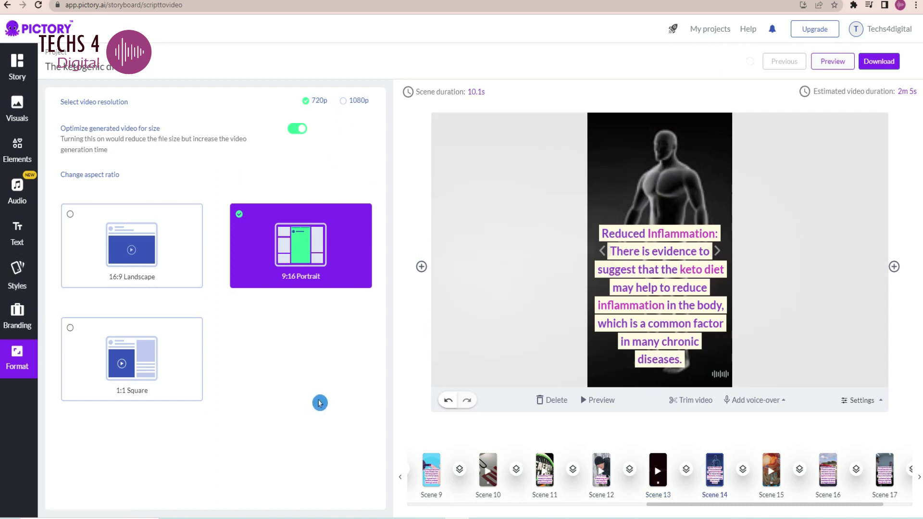
click(10, 239)
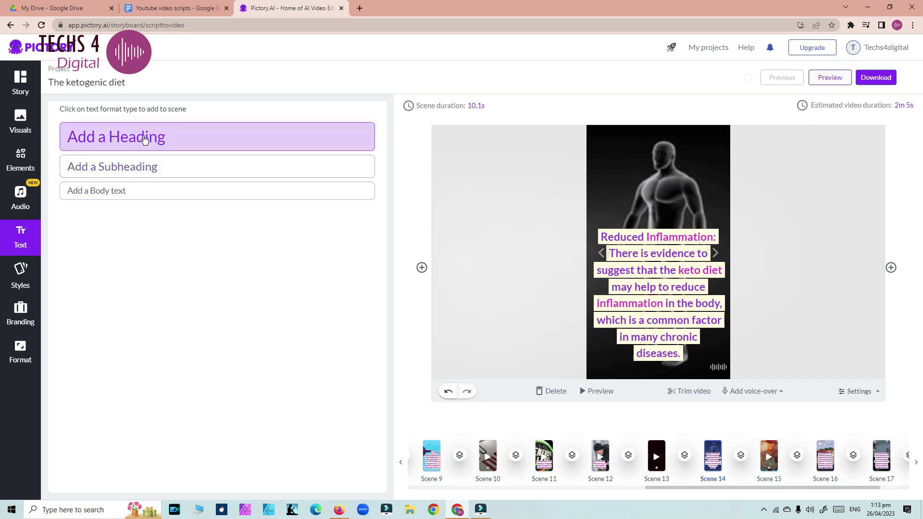
Step: Add the subheading 'Keto magic', fixing its typo, and check its width and animation options
click(145, 171)
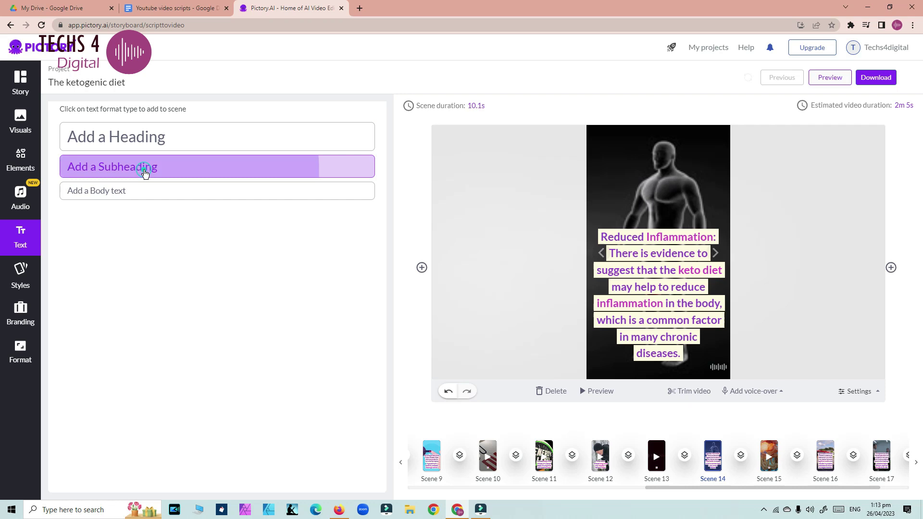
text(Keto magoc)
key(BackSpace)
key(BackSpace)
text(ic)
click(690, 157)
click(599, 109)
click(632, 107)
click(653, 202)
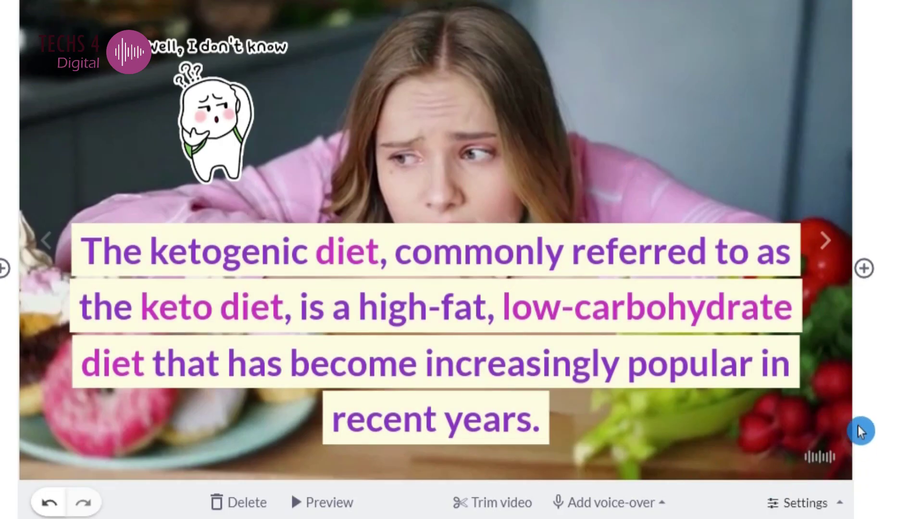
Step: Add a transition between scenes 2 and 3, then switch to the blog article in the browser
mouse_move(883, 273)
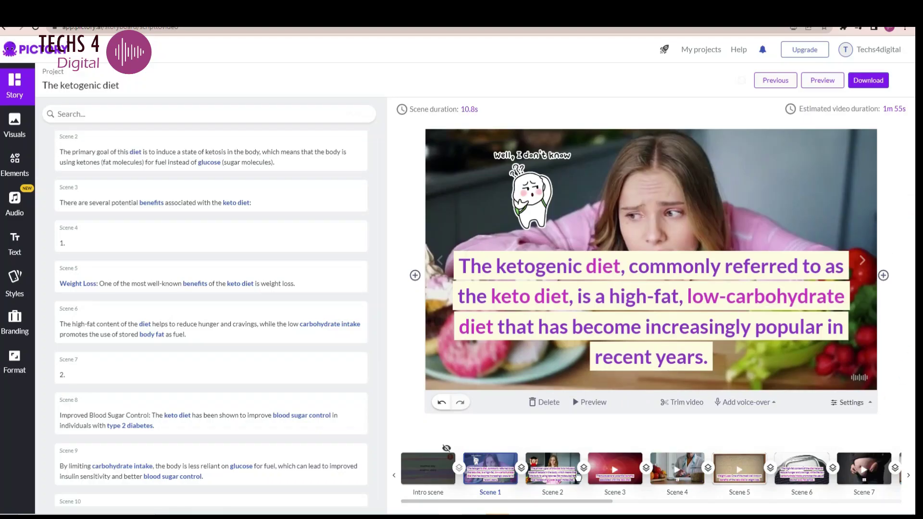
click(584, 469)
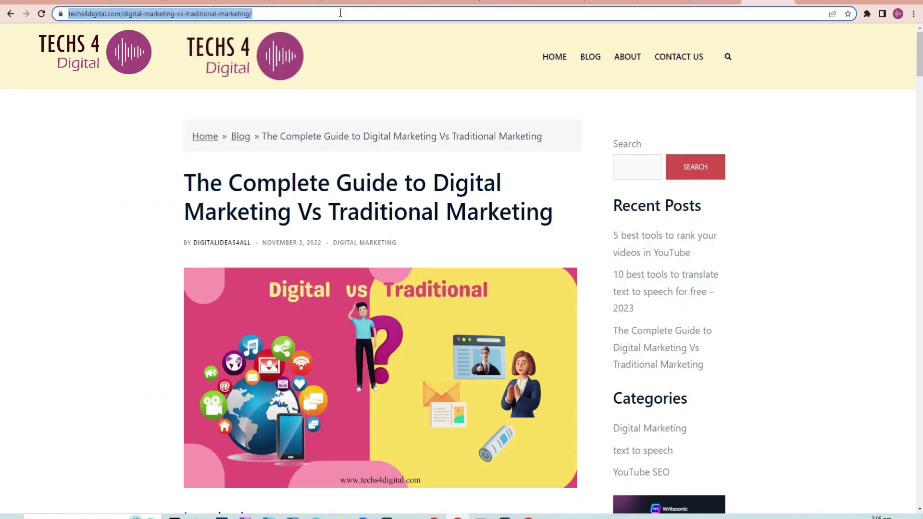
mouse_move(528, 517)
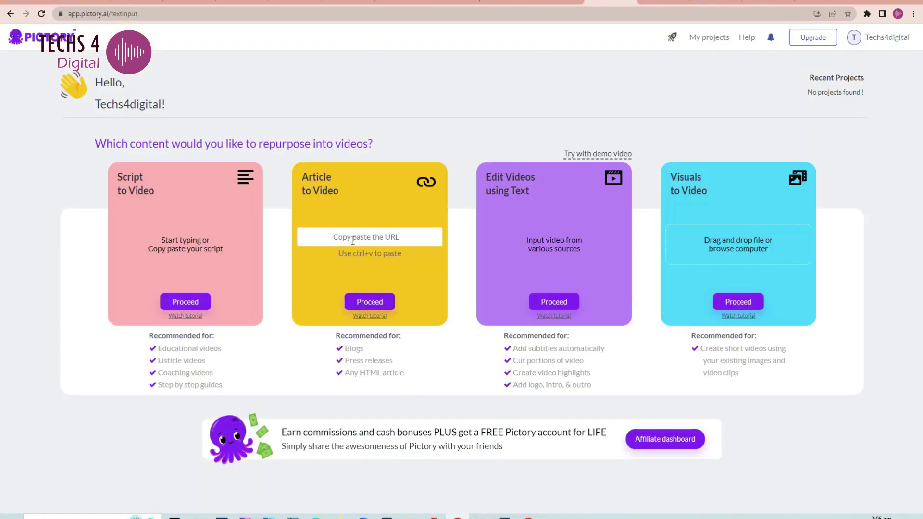
Step: Paste the blog article's URL into the Article to Video field and generate the summary
click(353, 237)
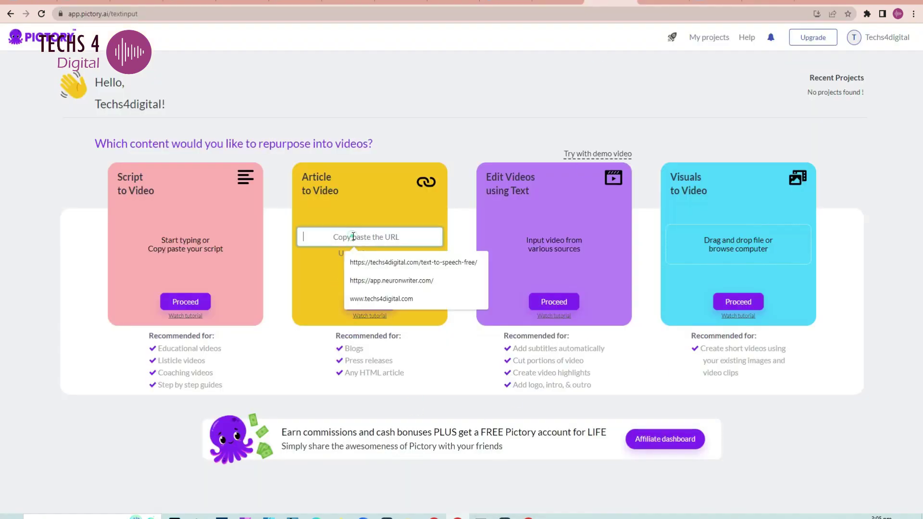
key(ctrl+v)
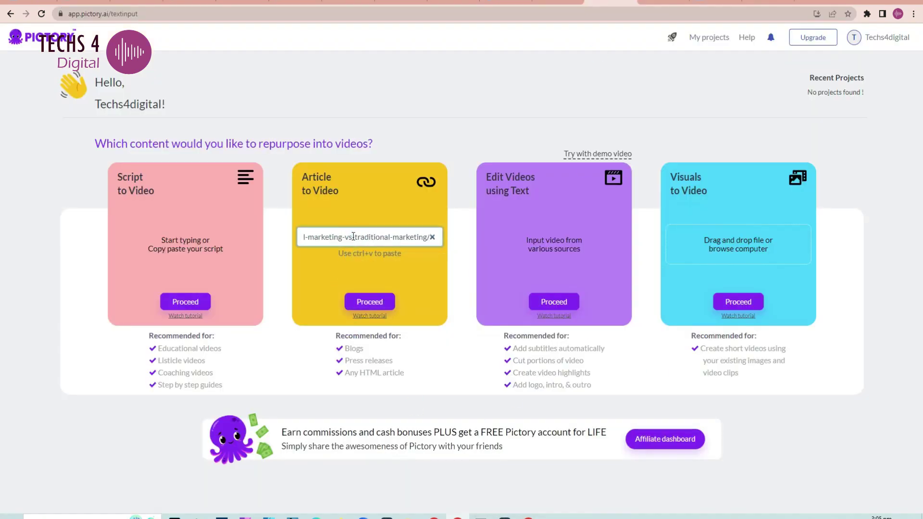
click(379, 304)
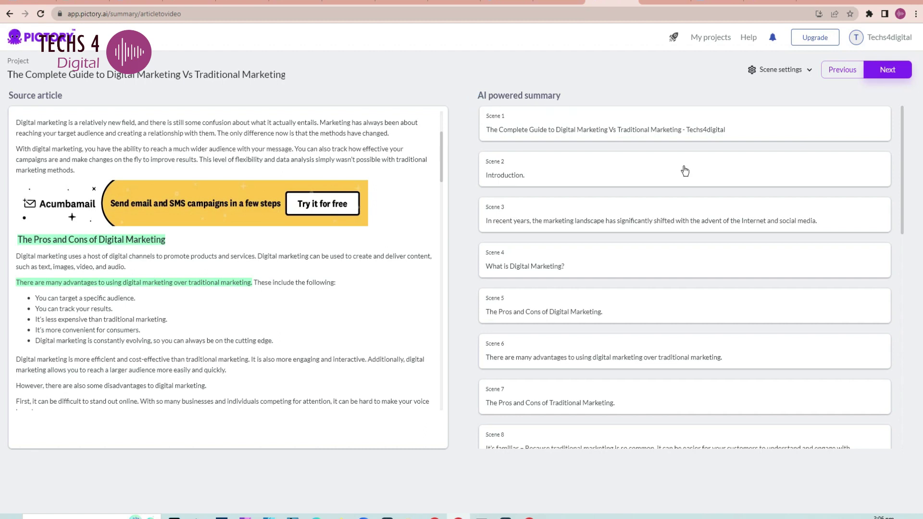
drag(904, 205, 904, 241)
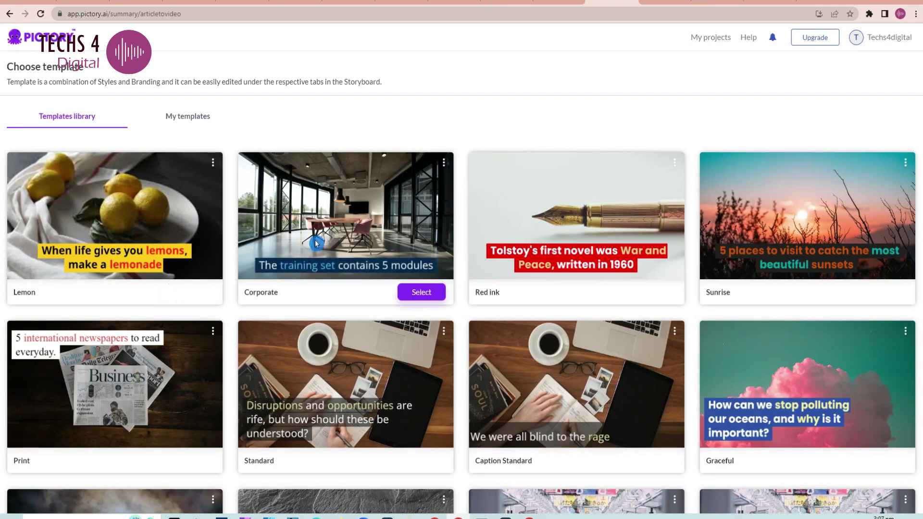
Step: Choose the Corporate template, dismiss the personalisation and watermark prompts, and preview the video
click(421, 292)
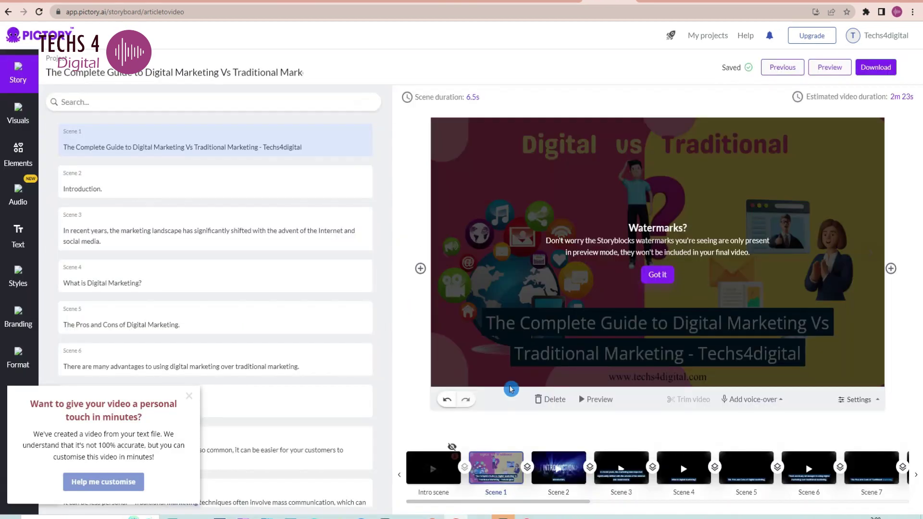
click(189, 400)
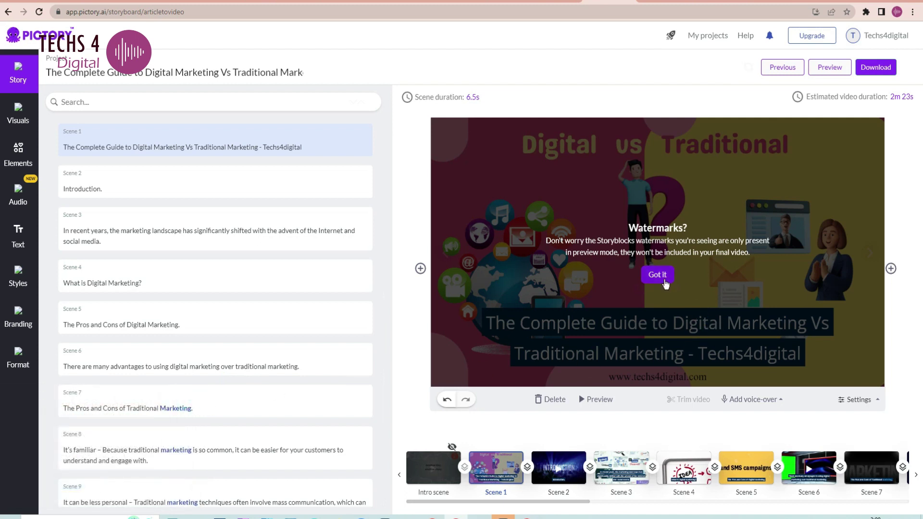
click(665, 282)
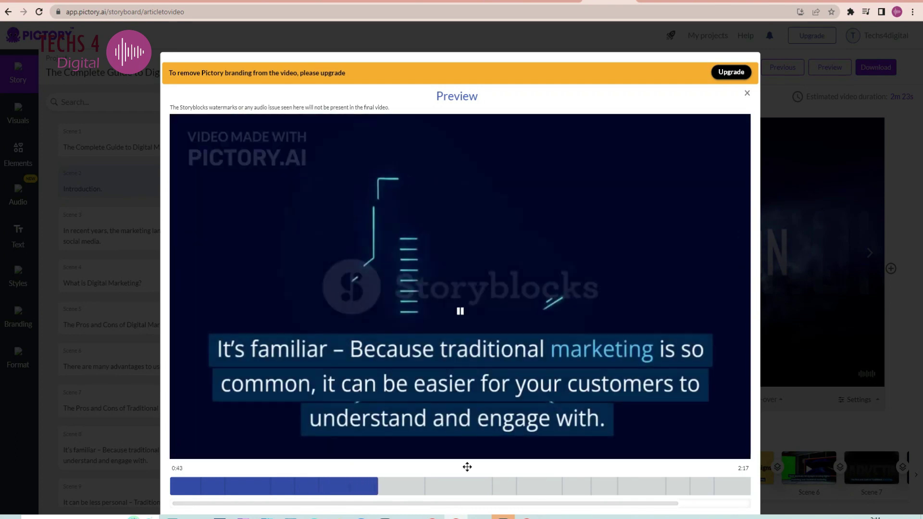
Step: Skip the preview ahead to scene 11, close it, and choose Upload voice-over
click(477, 487)
click(536, 487)
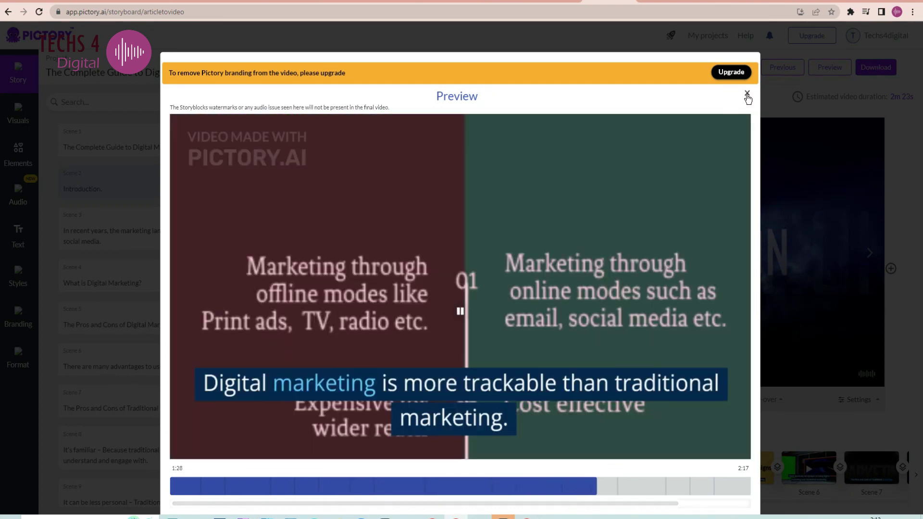
click(748, 94)
click(769, 392)
click(764, 378)
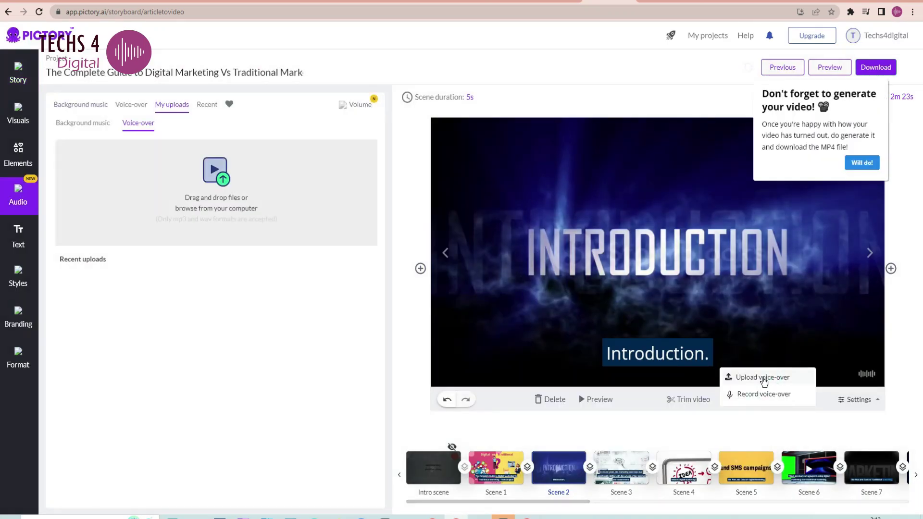
click(862, 165)
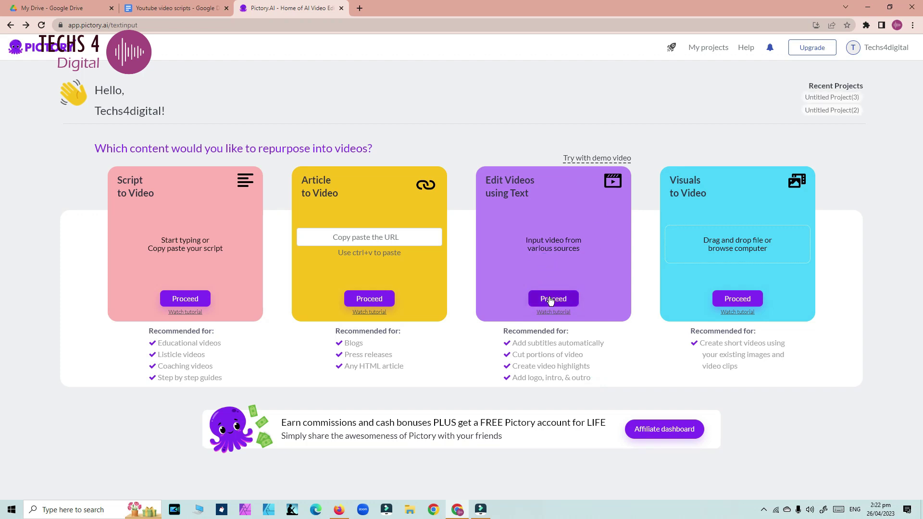
Step: Start an Edit Videos using Text project
click(553, 298)
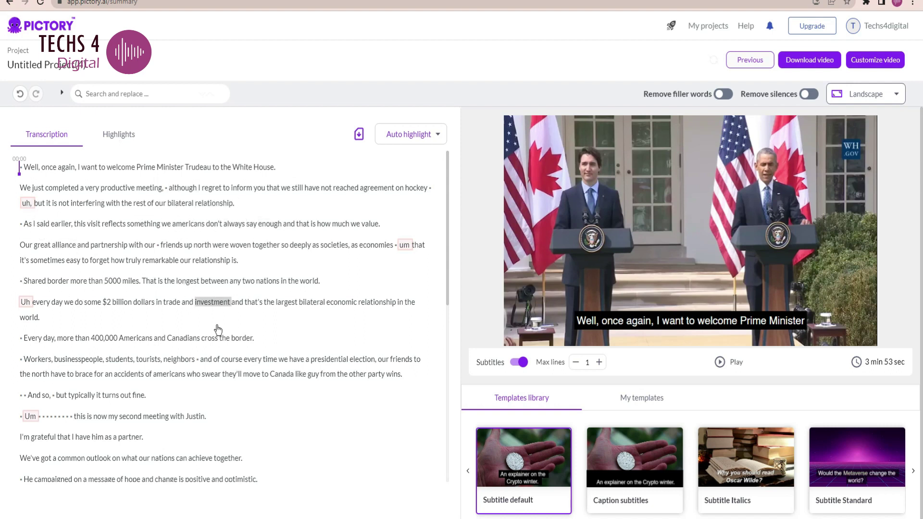
scroll(275, 427, down, 15)
scroll(274, 410, up, 15)
click(18, 244)
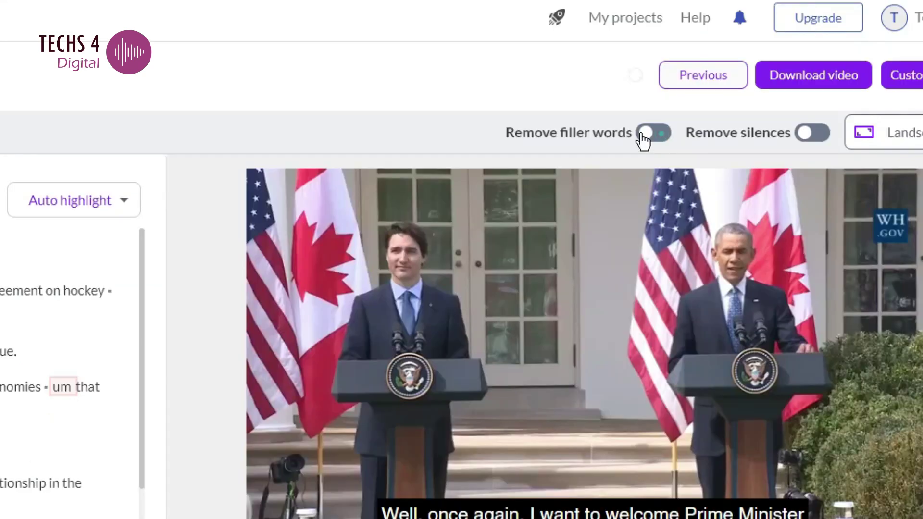
click(728, 97)
click(29, 346)
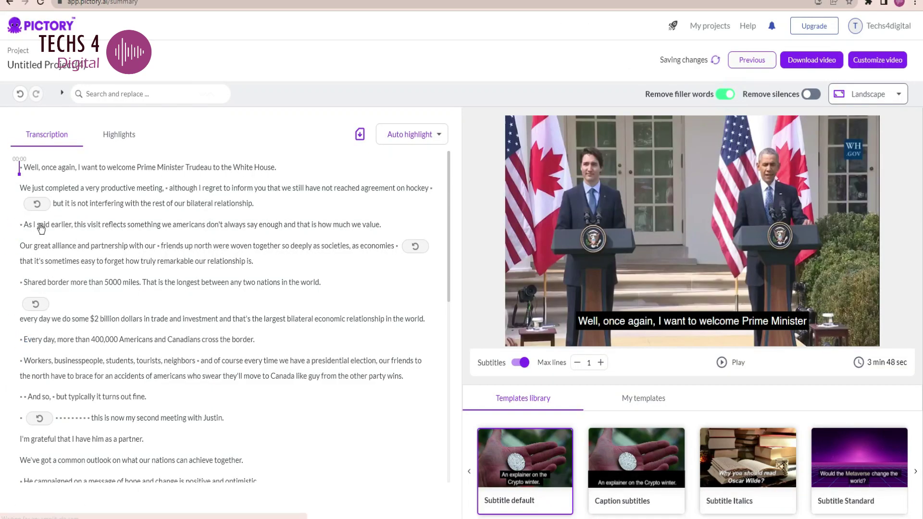
click(38, 205)
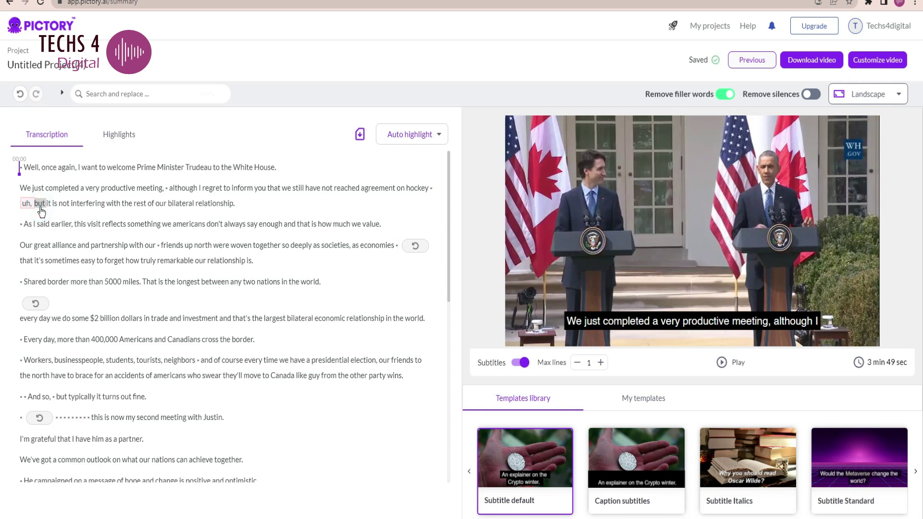
click(719, 101)
click(726, 96)
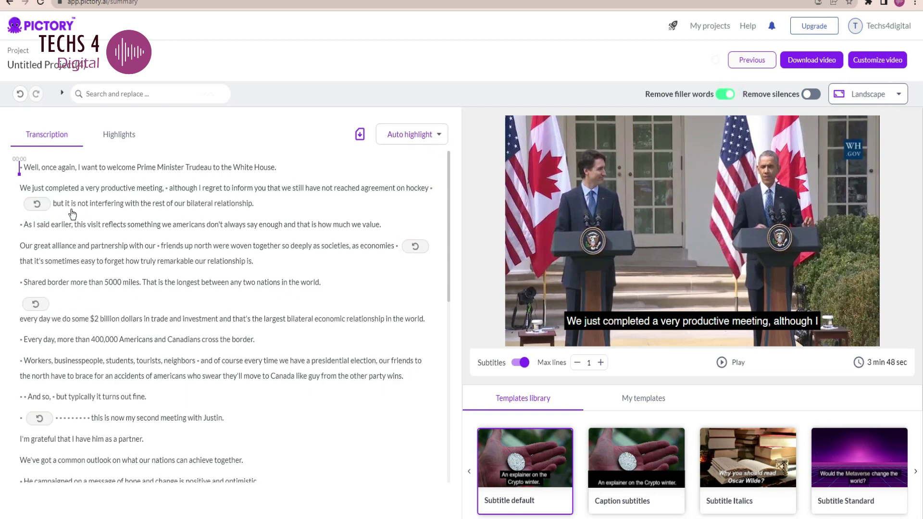
click(395, 121)
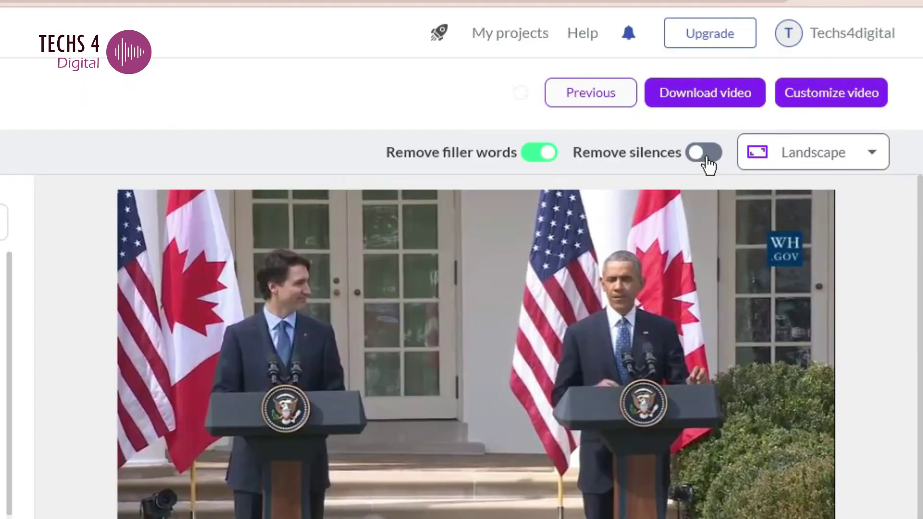
Step: Leave silence removal off, then select and delete the 'common outlook' sentence from the video
click(707, 161)
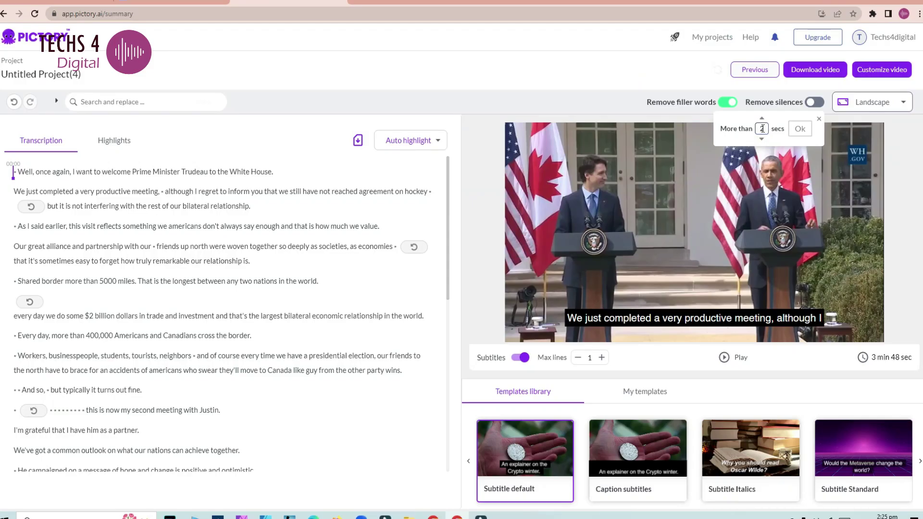
click(819, 118)
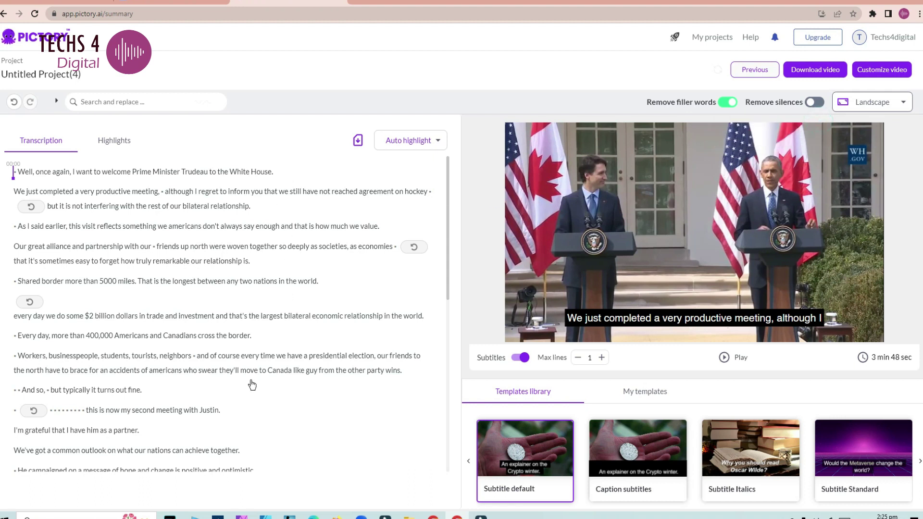
scroll(252, 385, down, 3)
drag(13, 300, 245, 313)
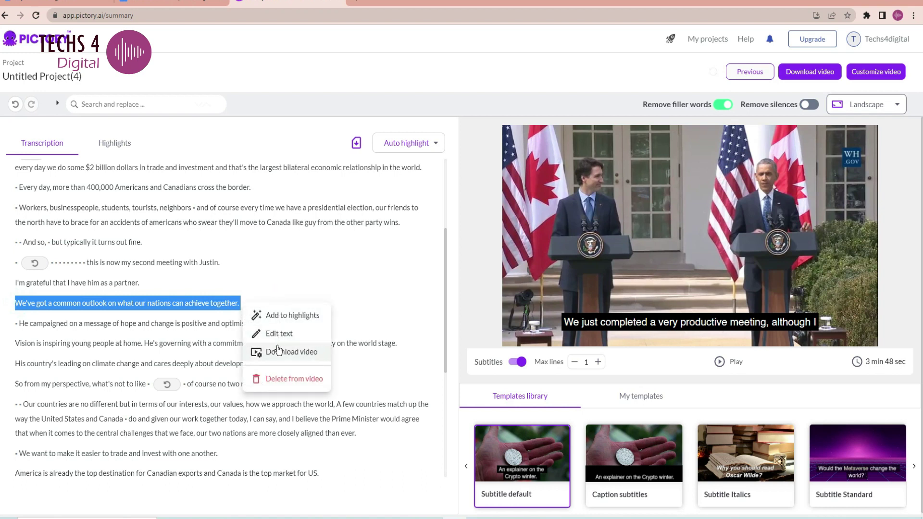
click(294, 379)
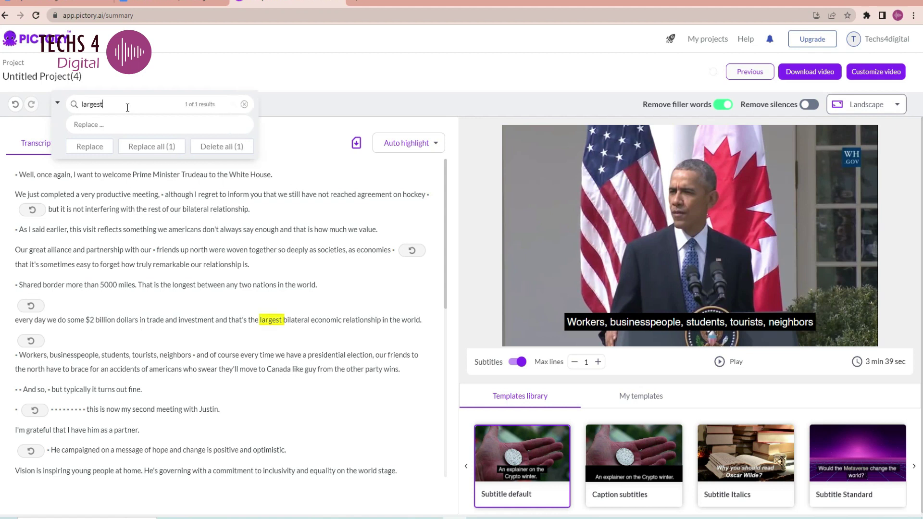
Step: Build the storyboard and give Scene 1 the Canadian flag city clip from a 'canada' search
click(128, 124)
click(847, 84)
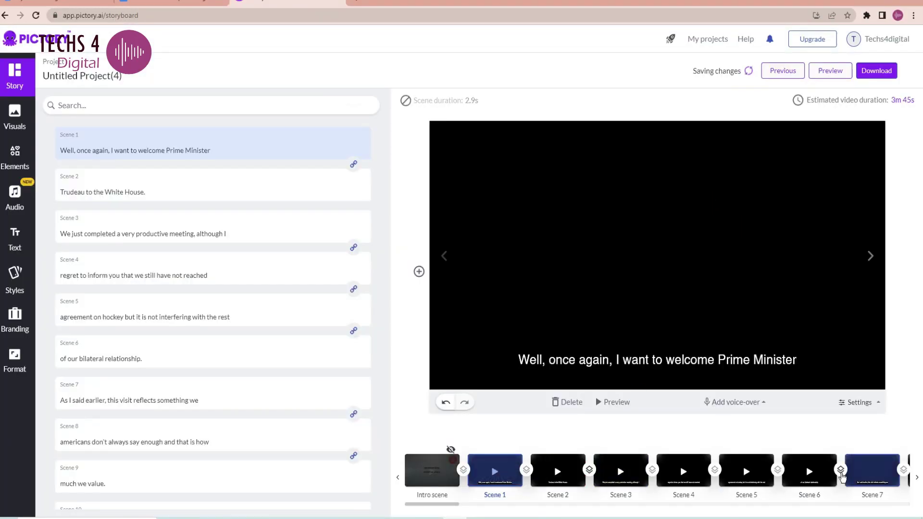
click(707, 204)
click(142, 171)
key(ctrl+a)
text(canada)
key(Return)
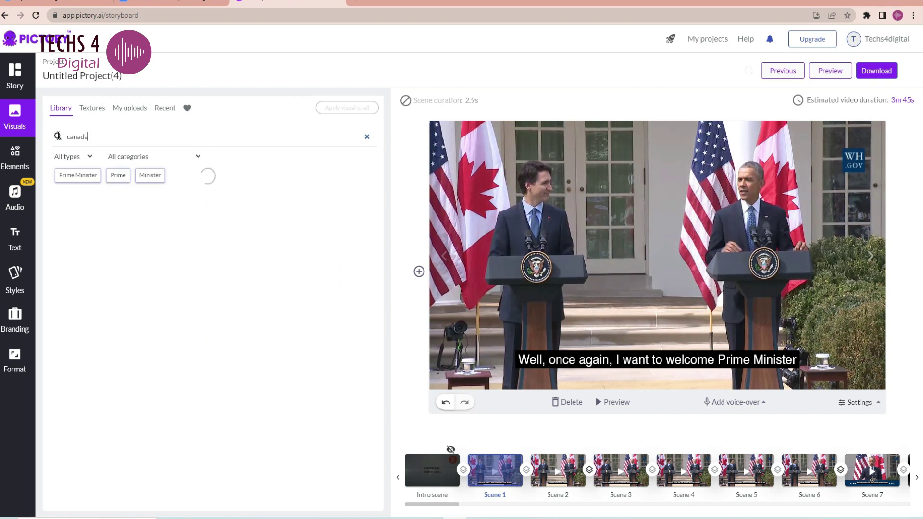
click(147, 264)
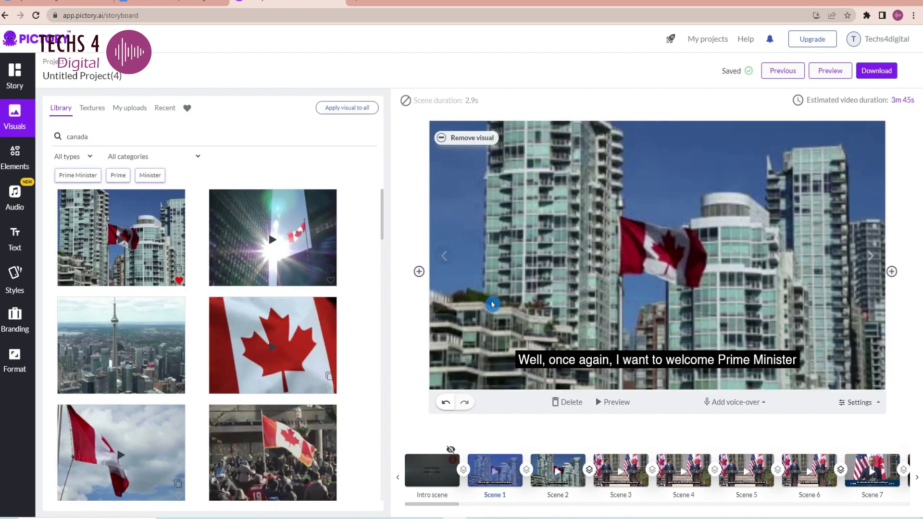
click(690, 359)
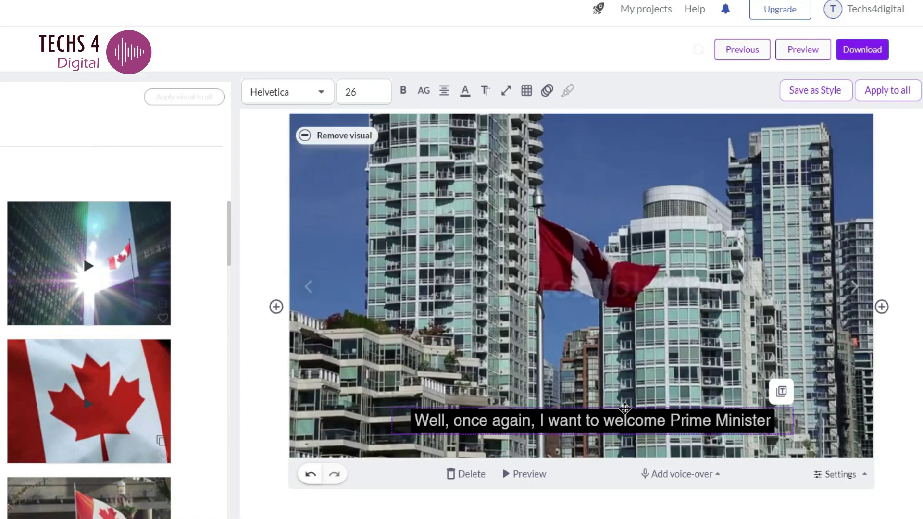
click(886, 76)
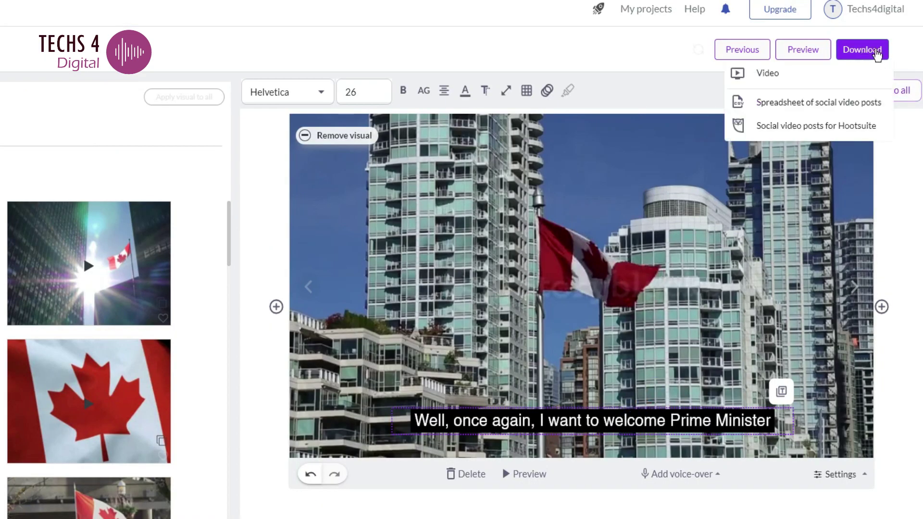
Step: Reopen the unedited press conference transcript and show the Auto highlight length options
mouse_move(871, 57)
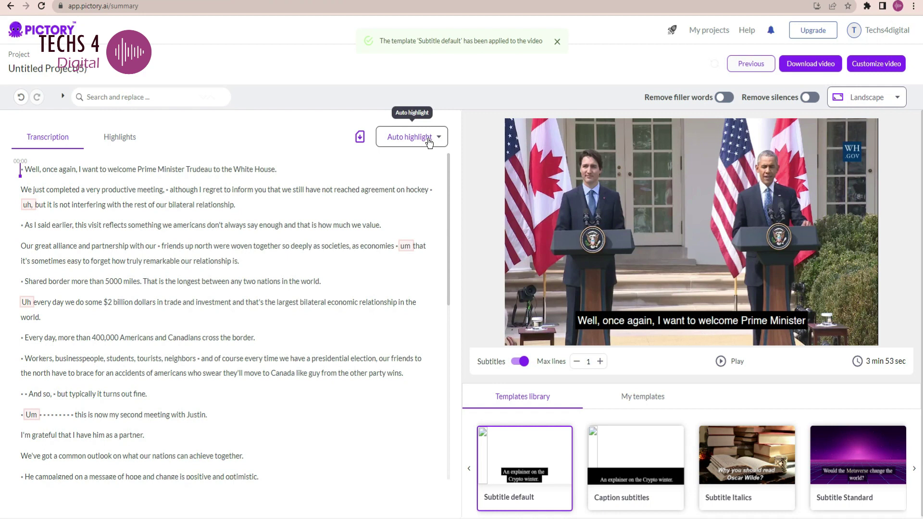
click(429, 140)
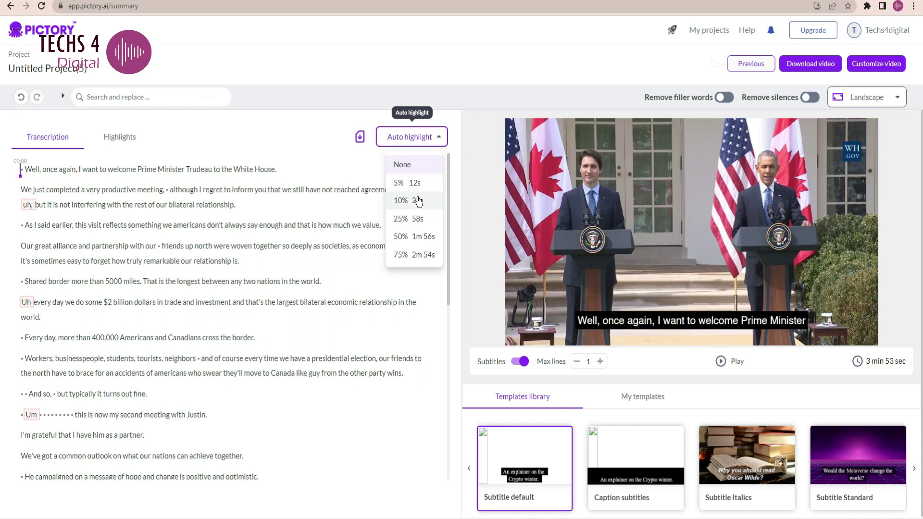
Step: Auto-highlight 10% of the speech and add the 'Our great alliance' paragraph to highlights
click(419, 200)
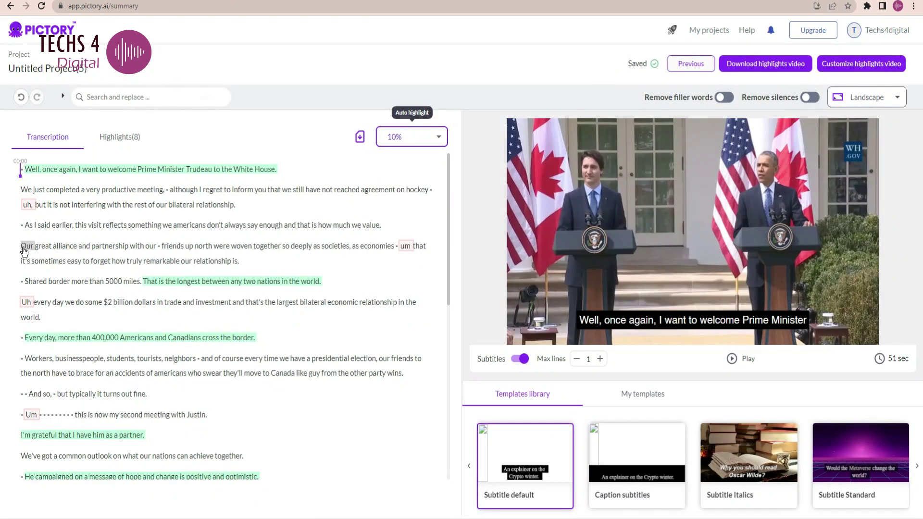
drag(21, 246, 239, 262)
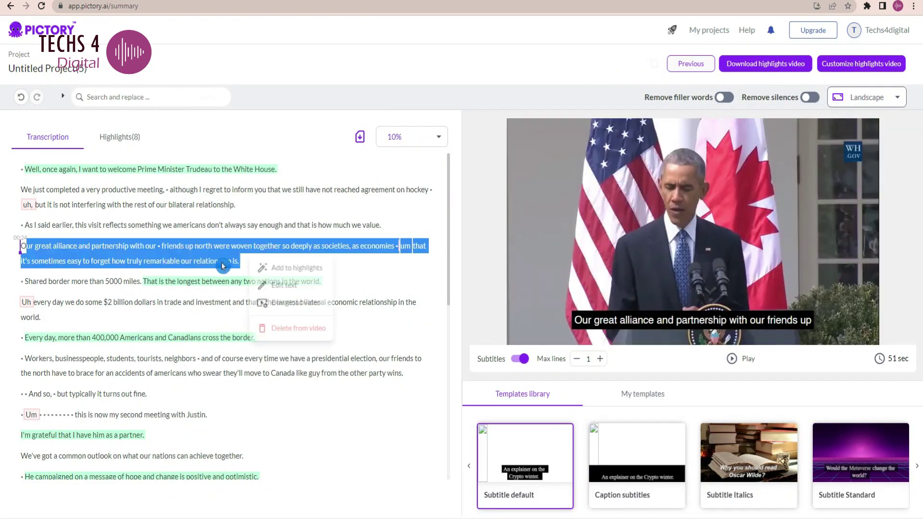
click(291, 270)
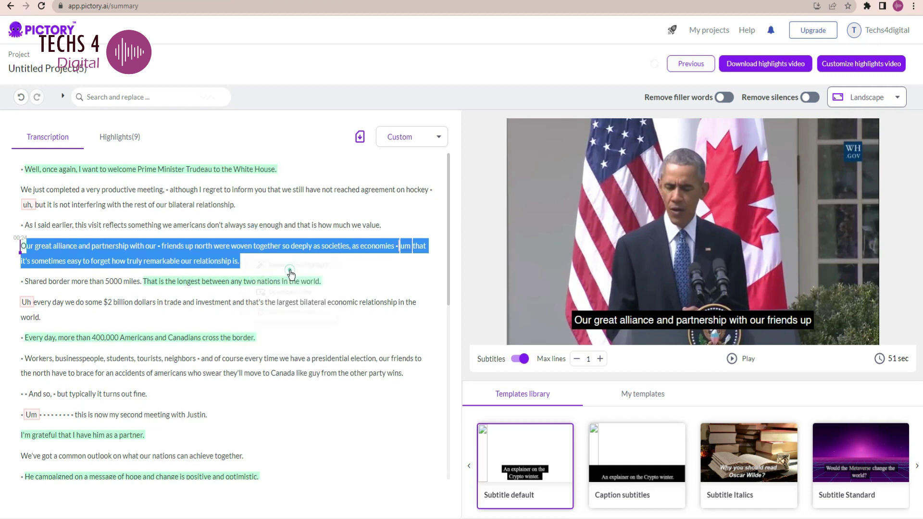
Step: Remove the 'longest between any two nations' border sentence from the highlights
drag(326, 284, 144, 295)
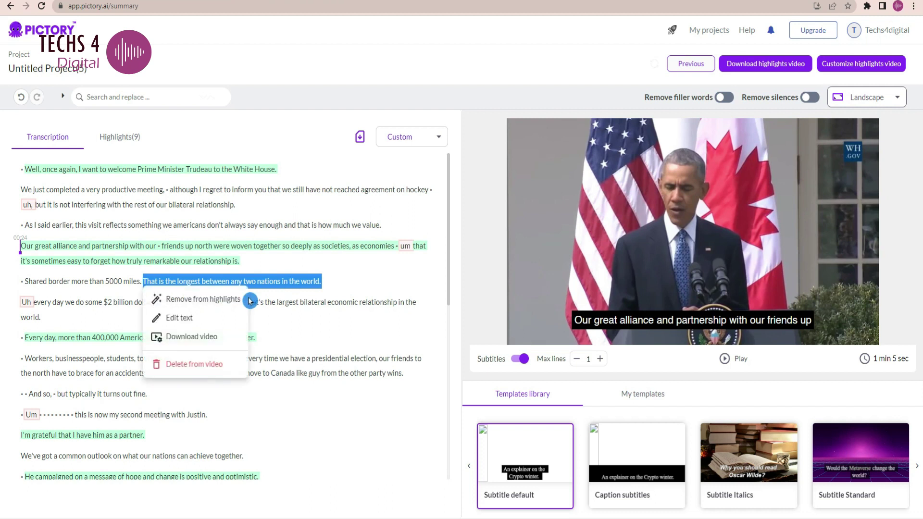
click(206, 300)
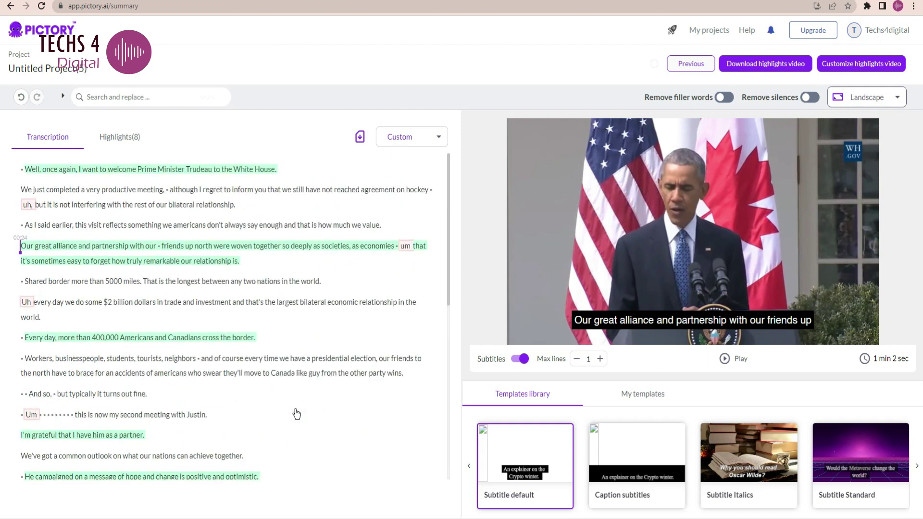
scroll(314, 405, down, 8)
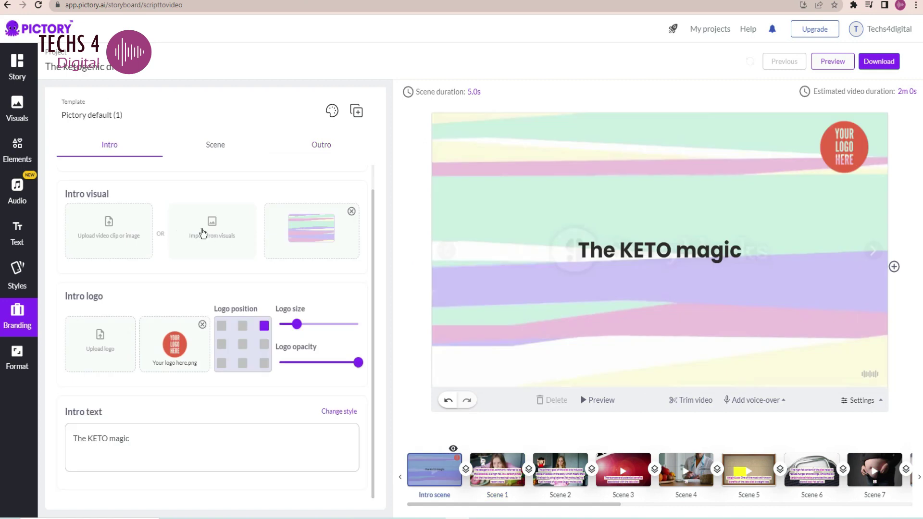
Step: Replace the keto video's intro scene visual with a stock clip
click(210, 227)
scroll(286, 370, down, 20)
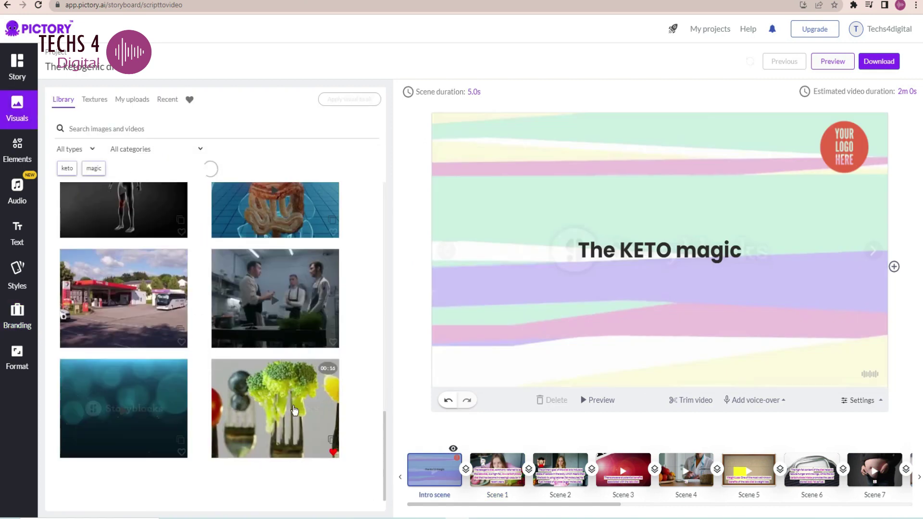
click(136, 417)
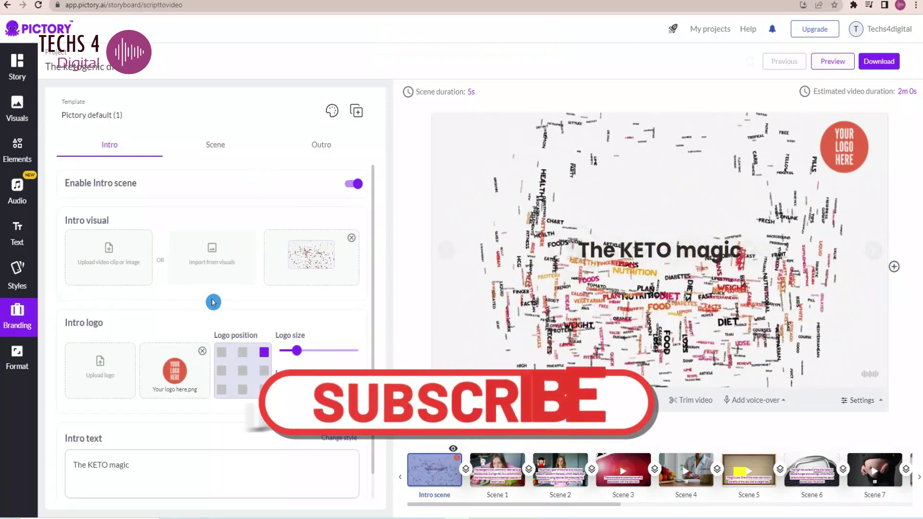
Step: Enable the 'Thanks for watching!' outro scene with its logo placed top-right
click(322, 145)
click(354, 185)
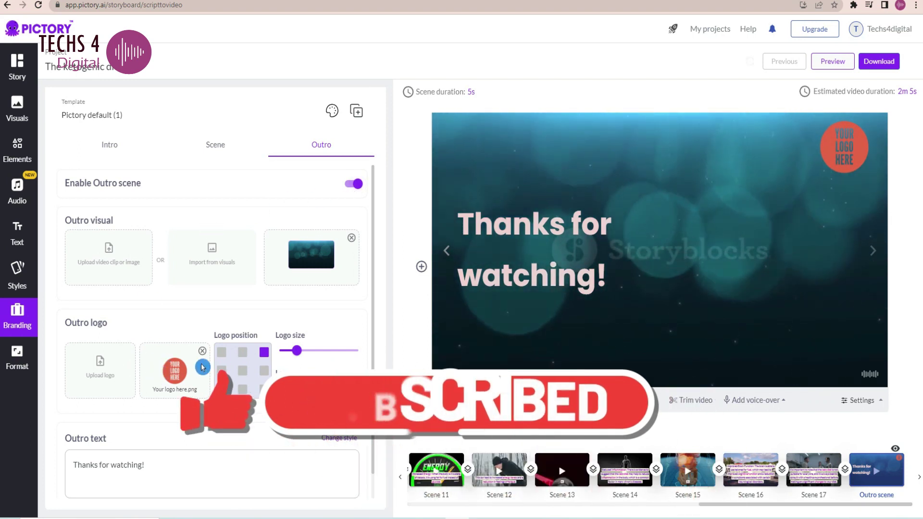
click(260, 356)
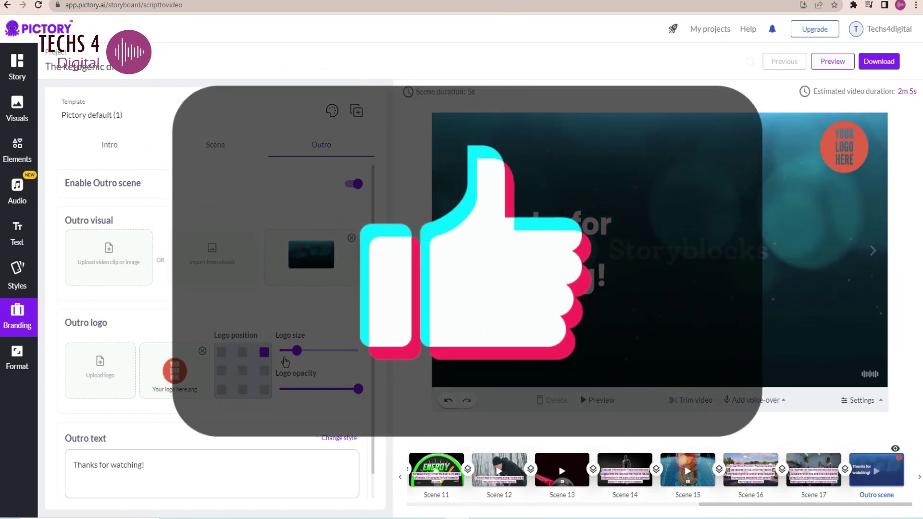
click(212, 348)
scroll(169, 439, down, 1)
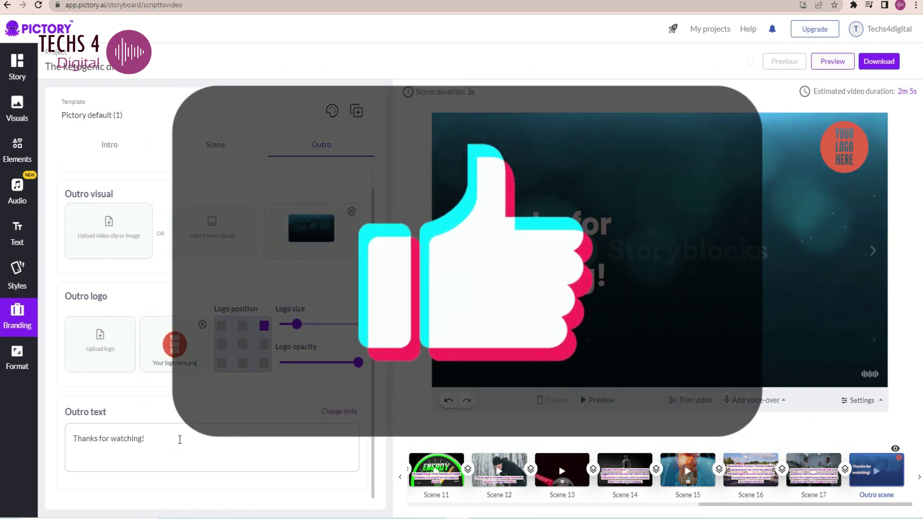